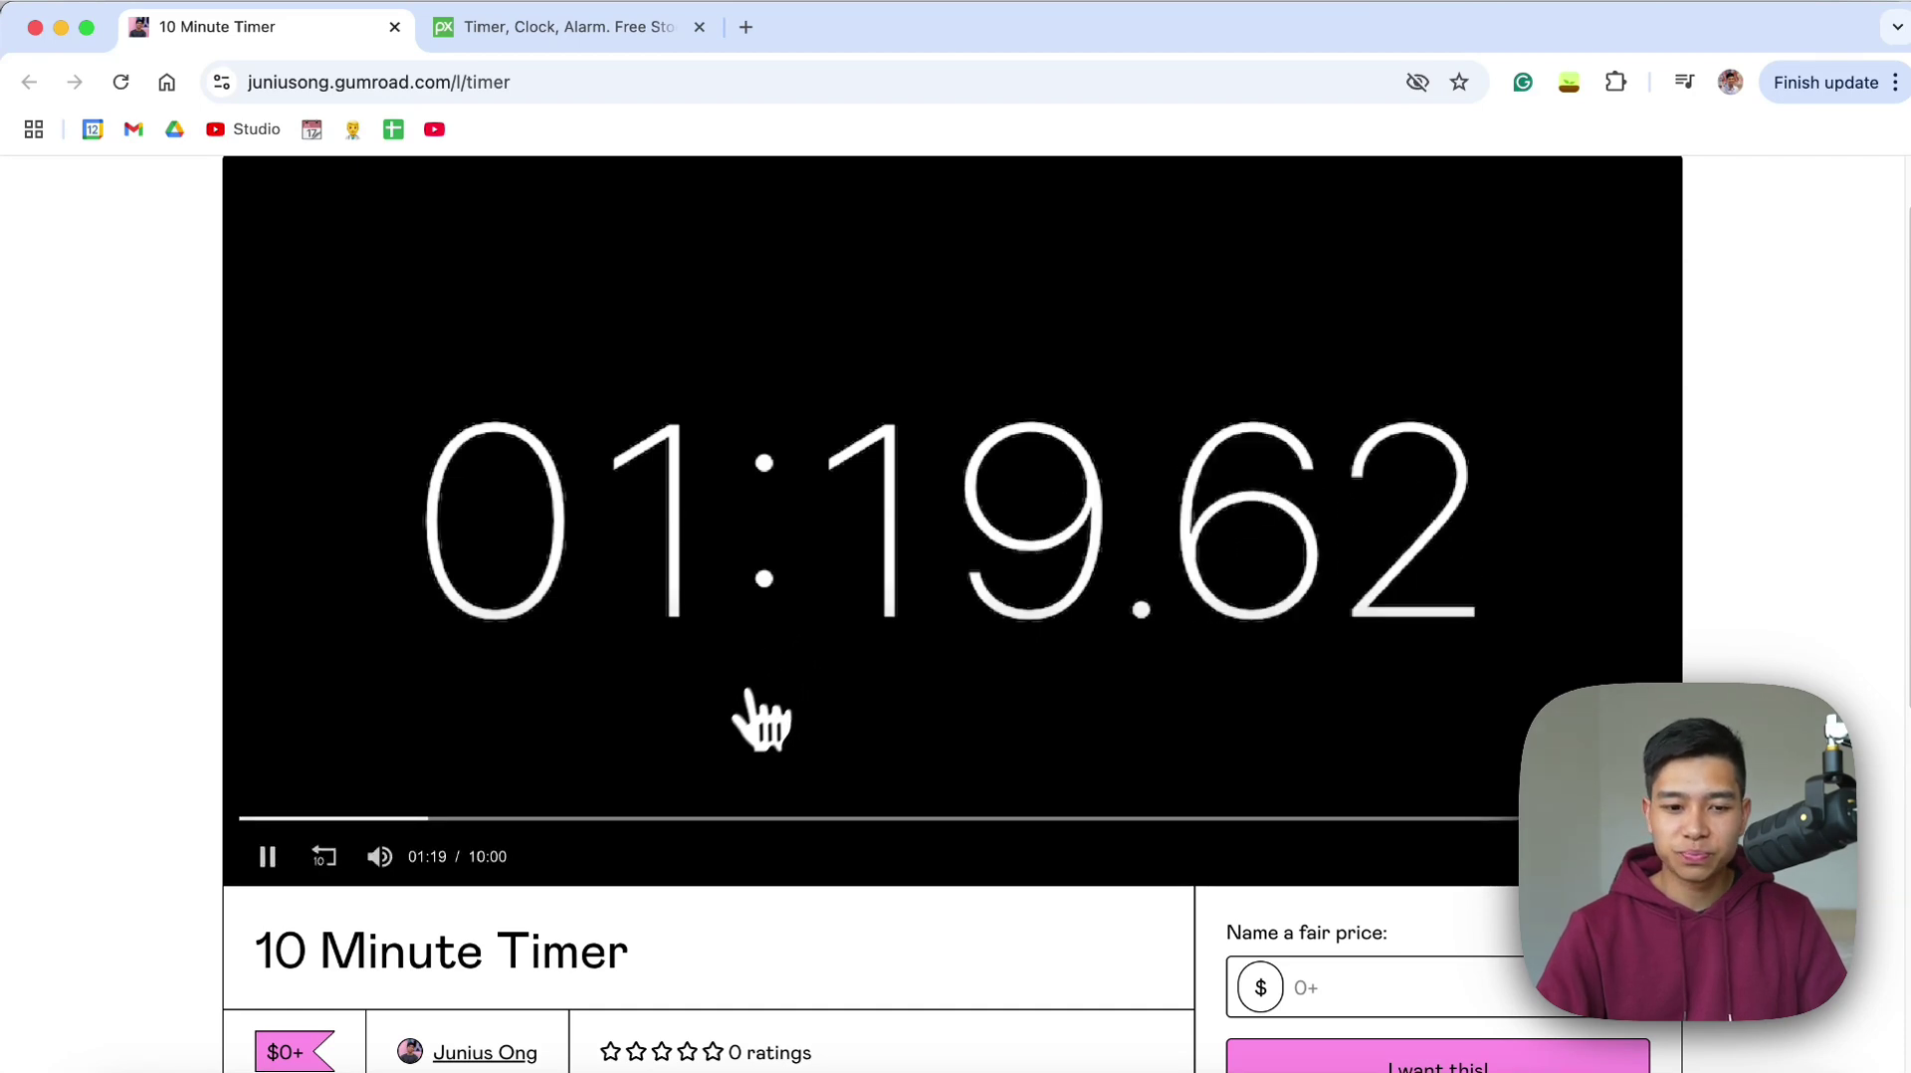
- Pause the 10 Minute Timer preview video at 01:21
{"action": "left_click", "coordinate": [762, 653]}
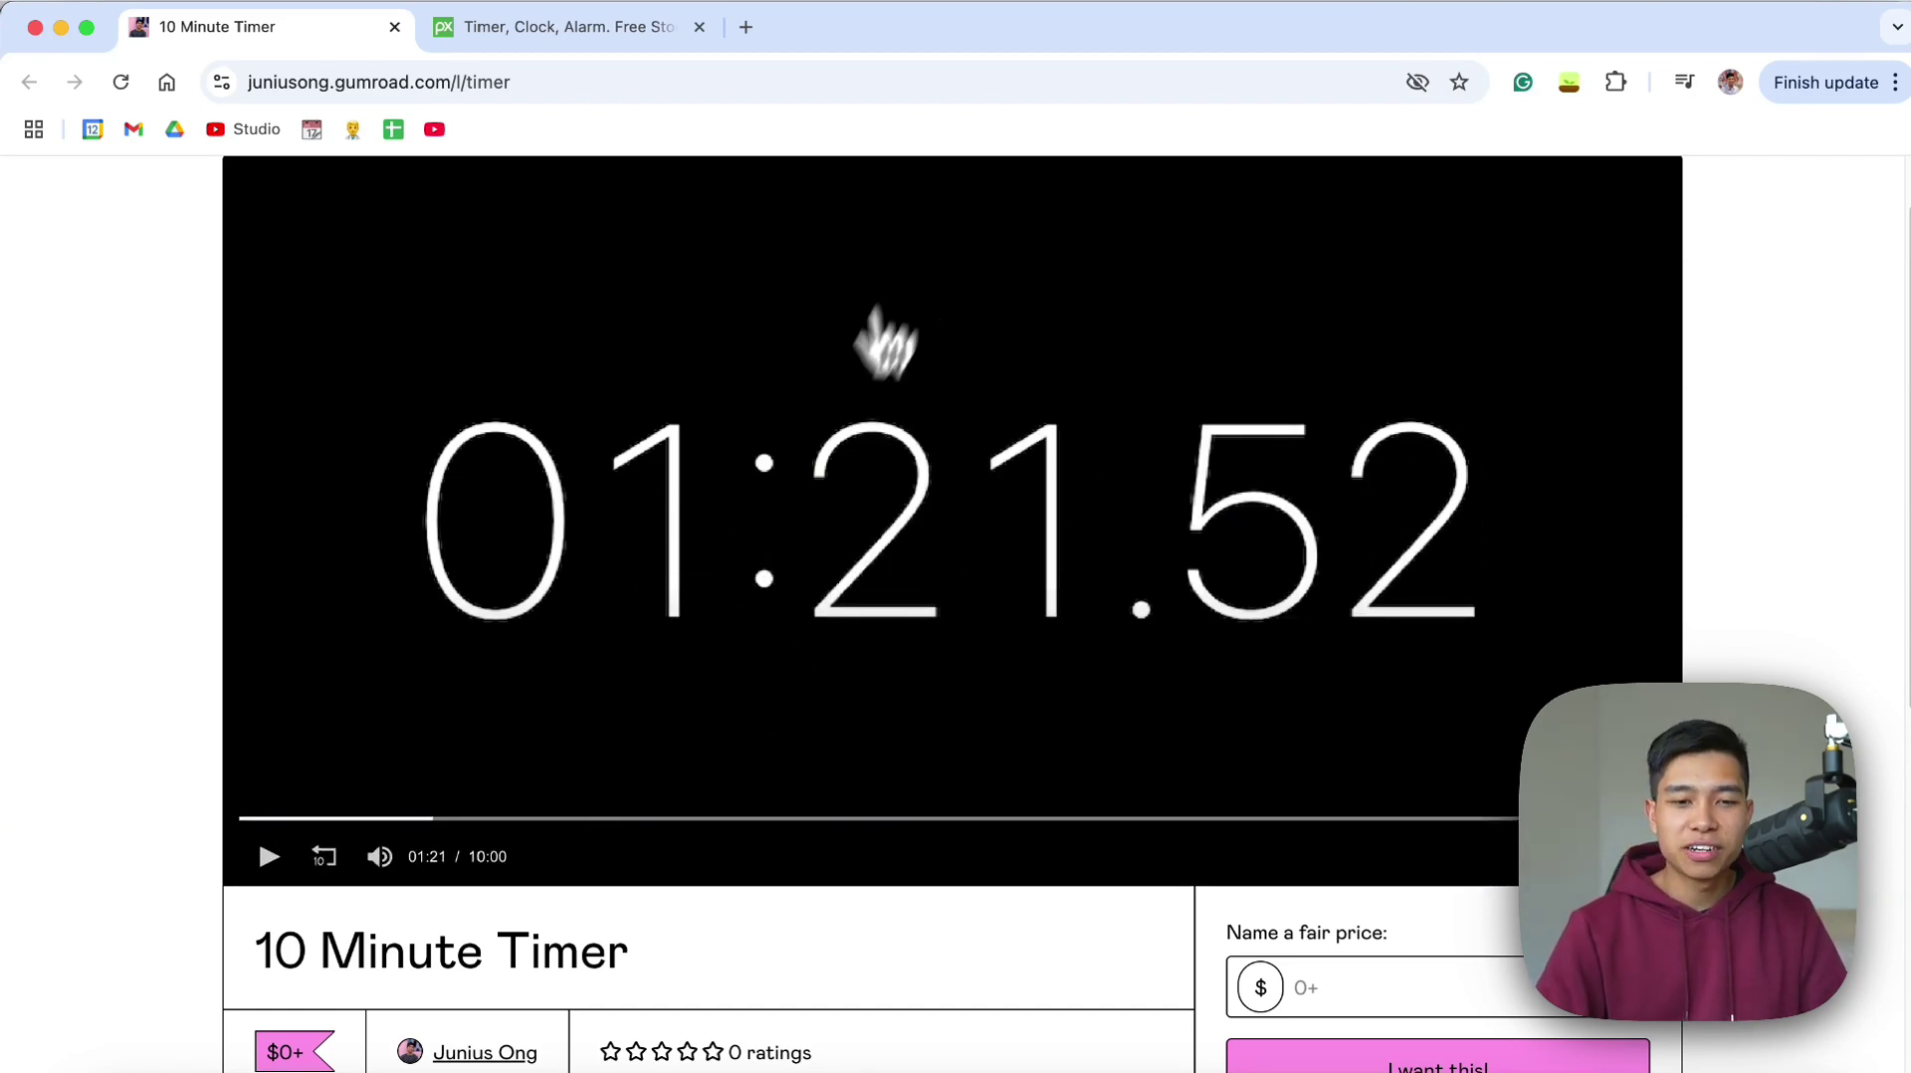
- View the Pixabay Timer, Clock, Alarm stock clip, then return to the 10 Minute Timer page
{"action": "left_click", "coordinate": [542, 30]}
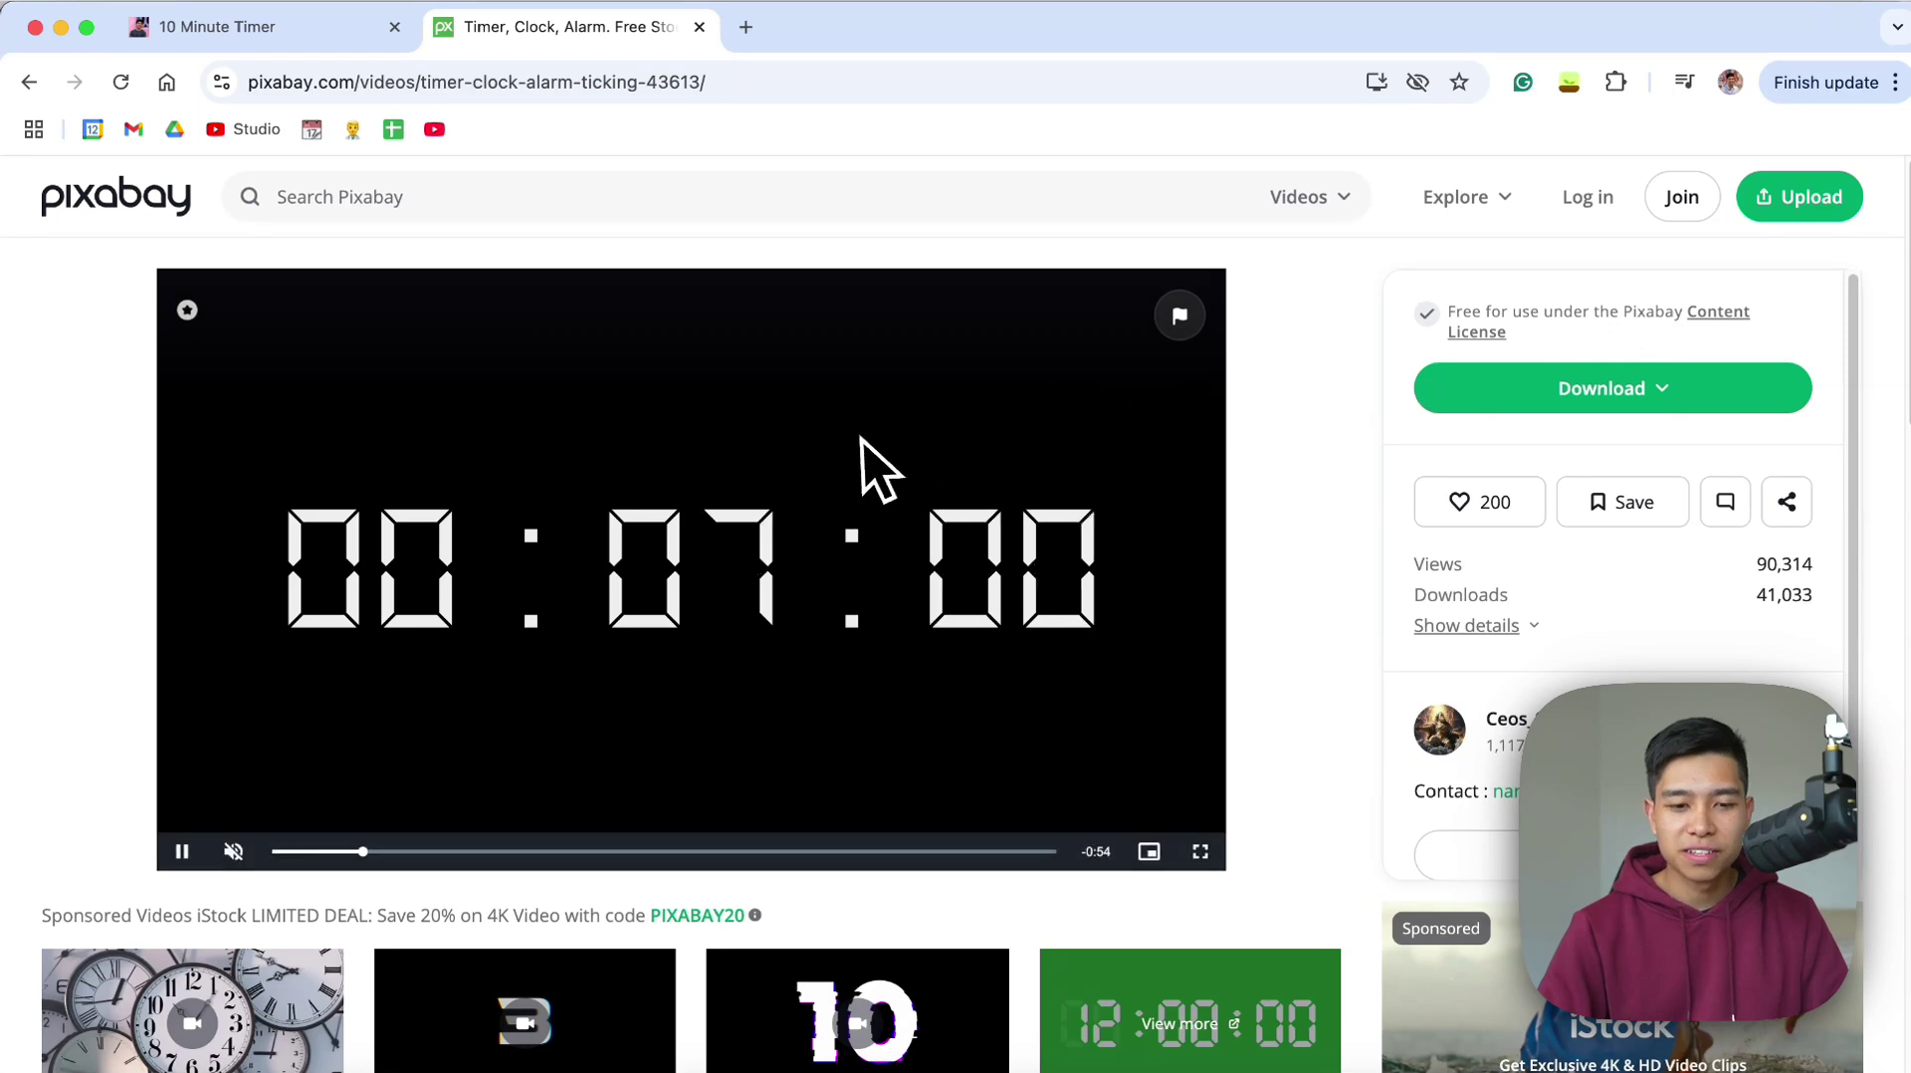
{"action": "left_click", "coordinate": [261, 28]}
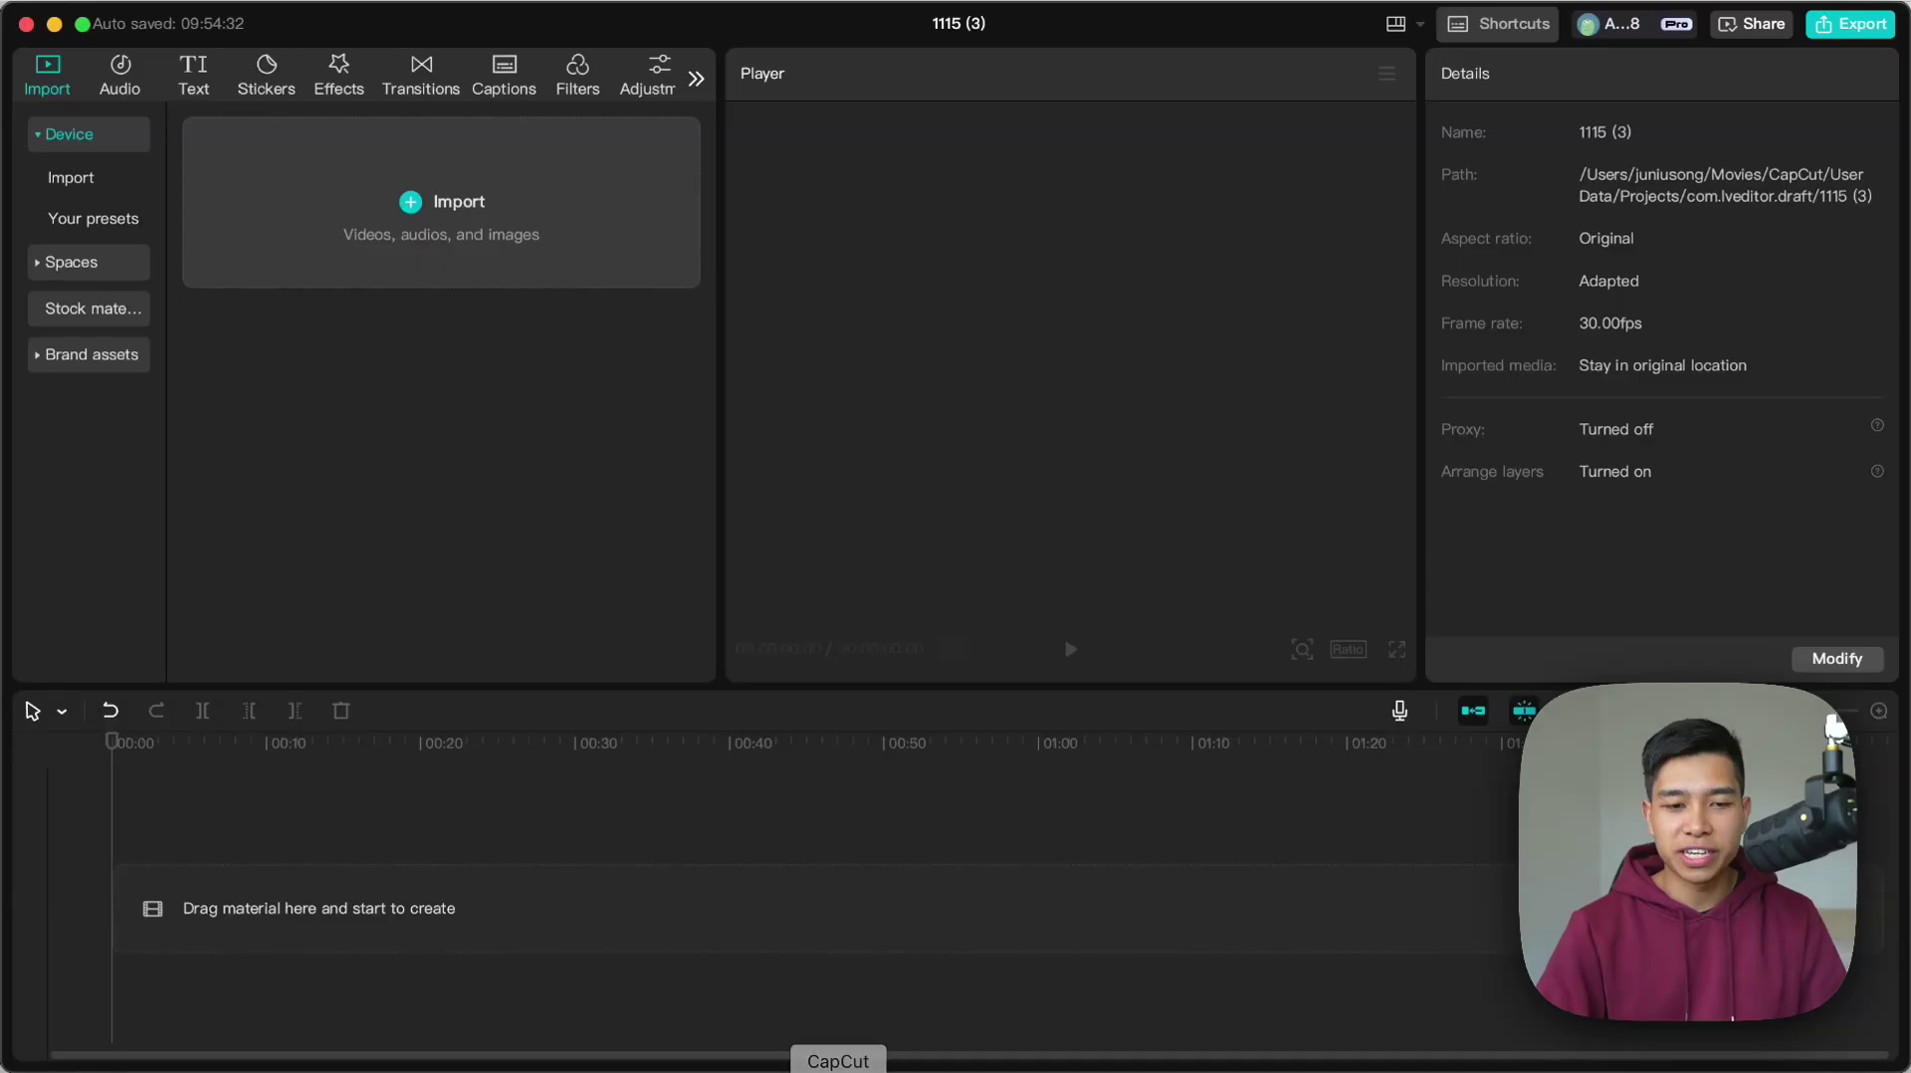
- Import C0583.MP4 from Desktop > Videos for Demonstration and place it on the timeline
{"action": "left_click", "coordinate": [398, 221]}
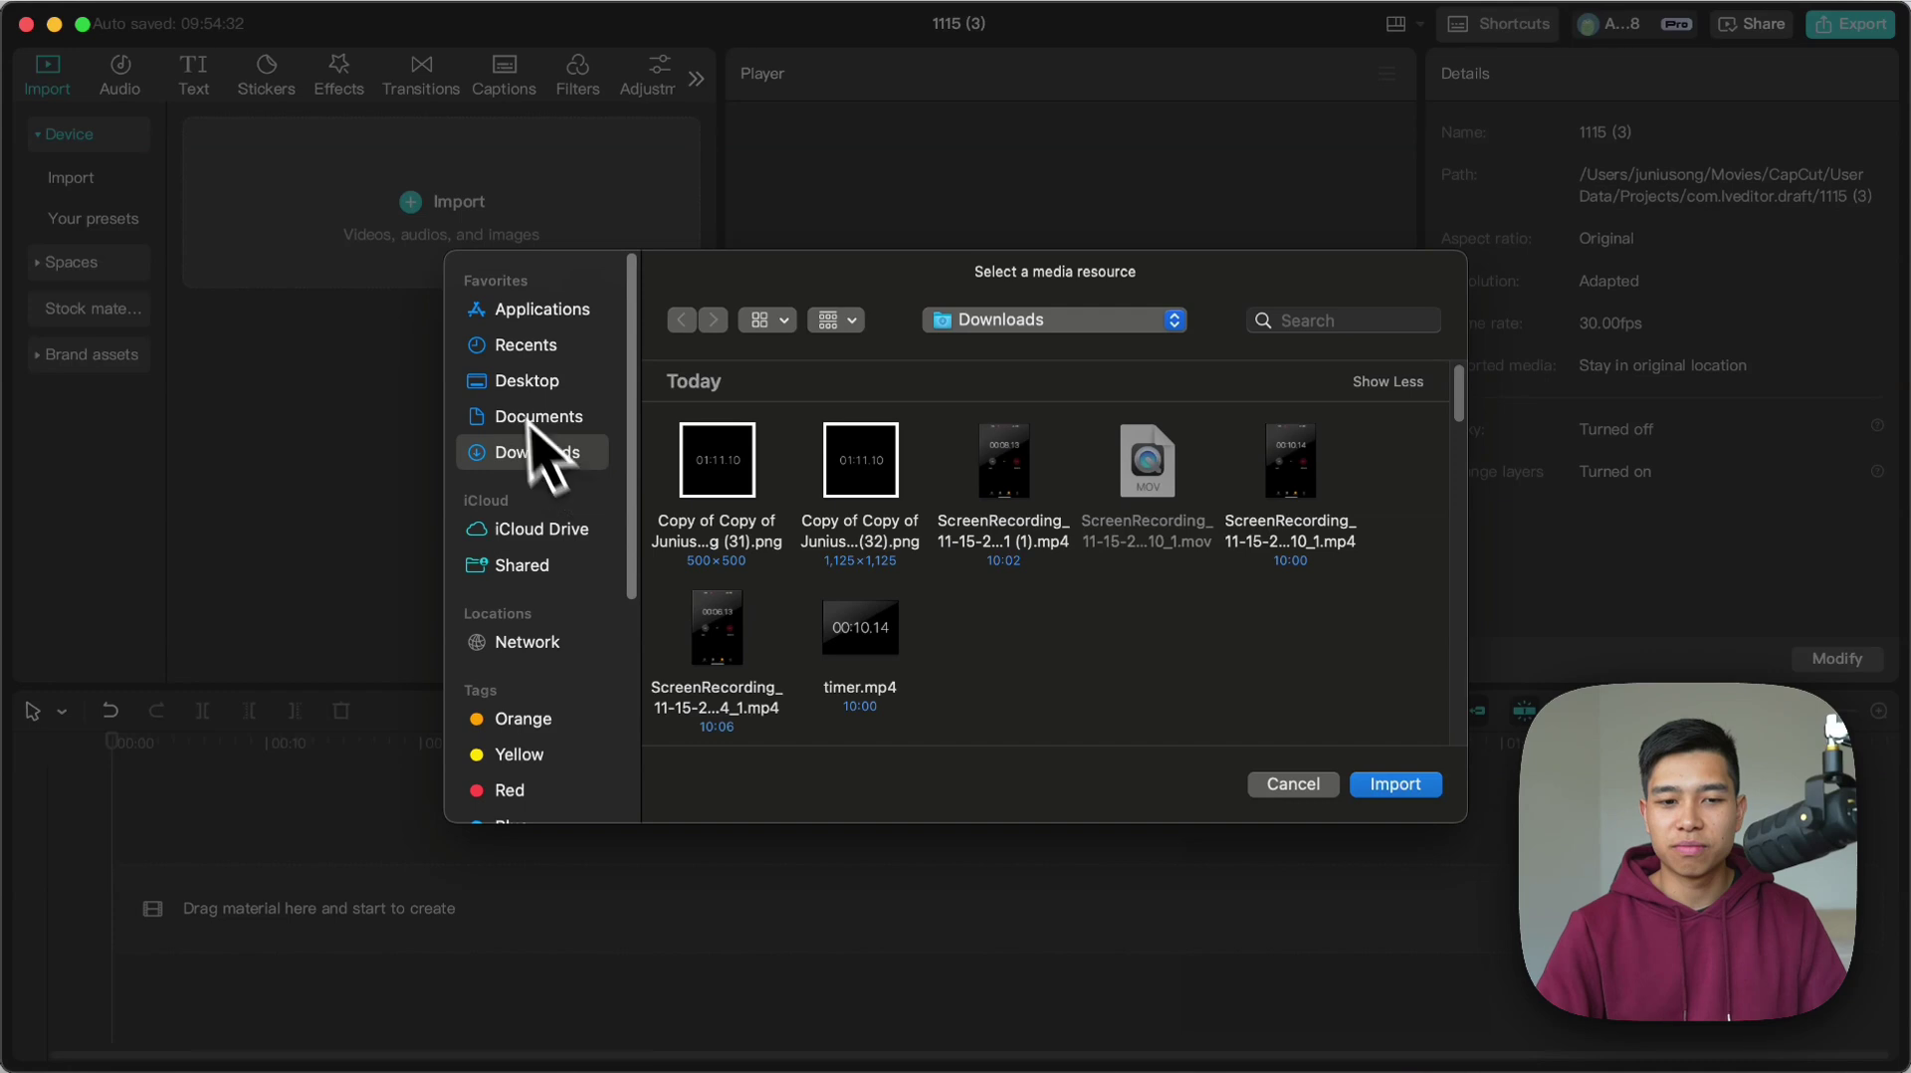
{"action": "left_click", "coordinate": [527, 381]}
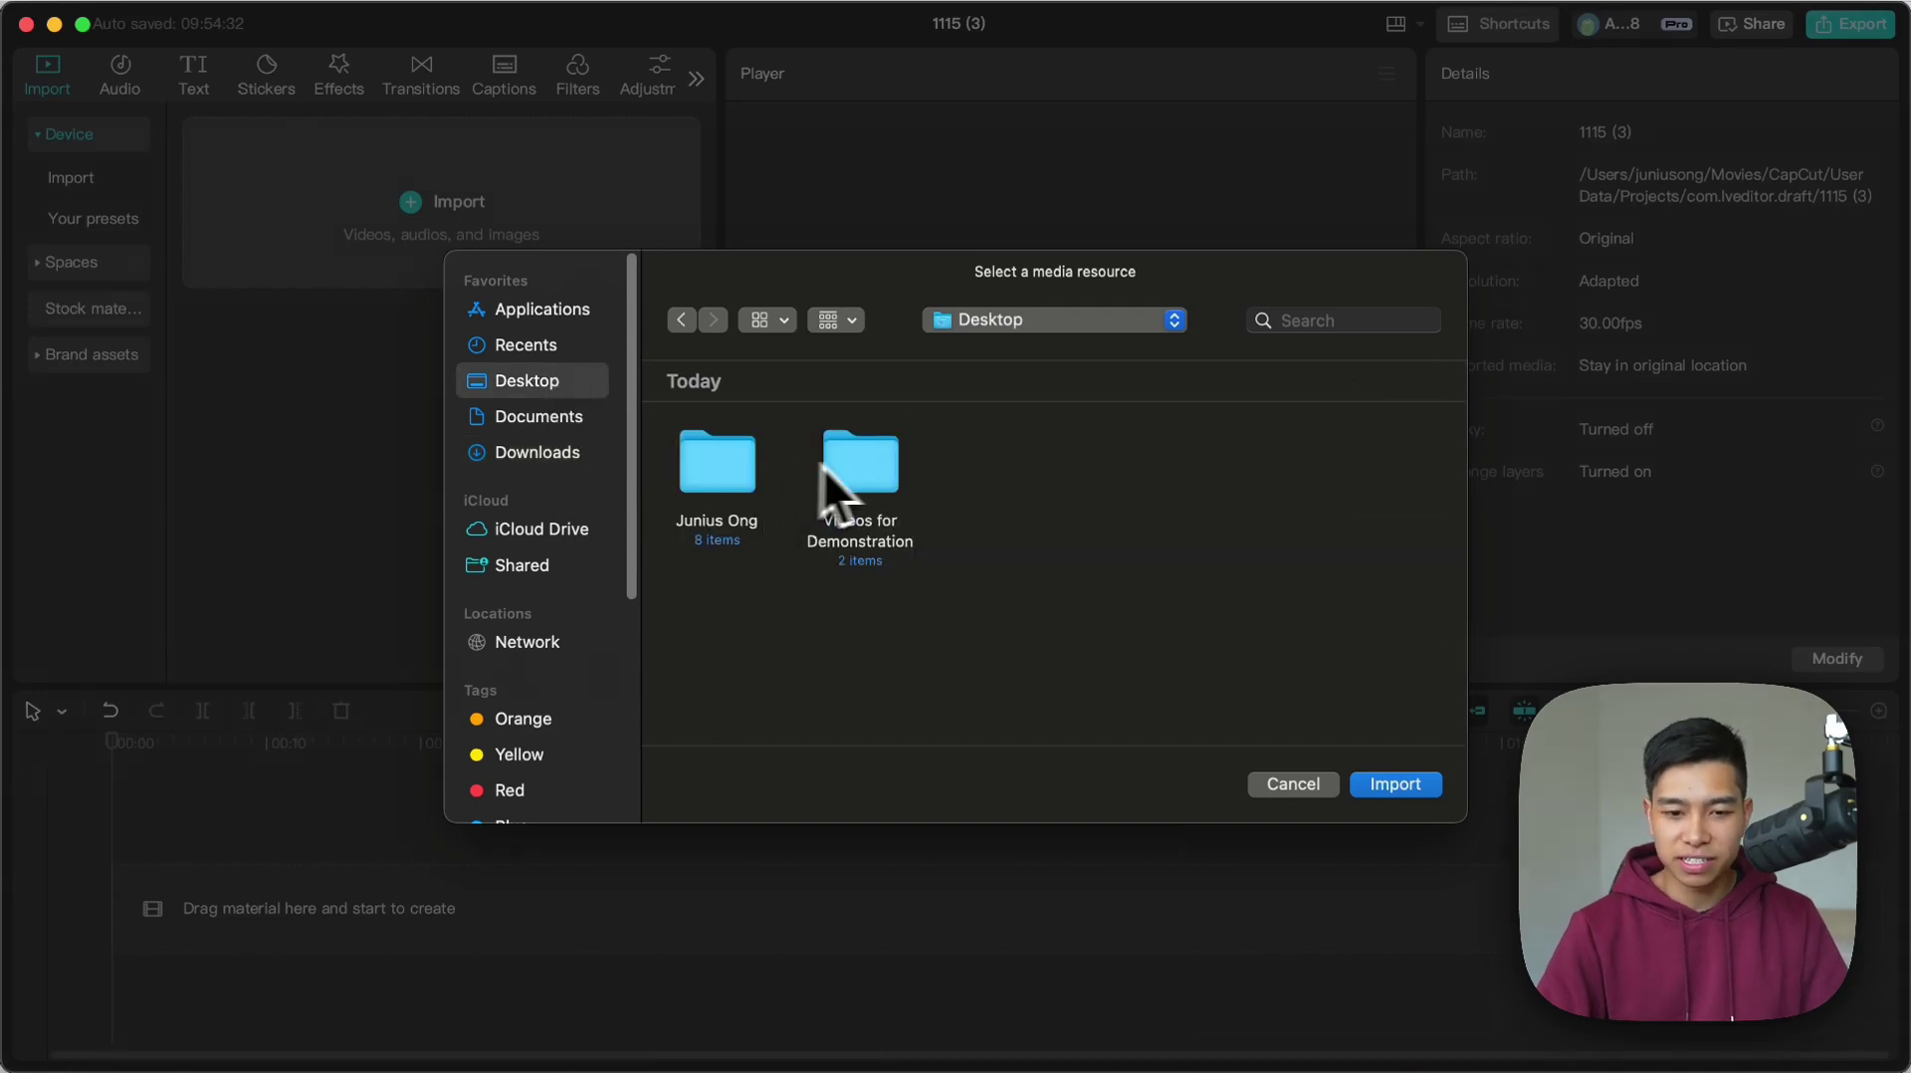
{"action": "double_click", "coordinate": [854, 472]}
{"action": "double_click", "coordinate": [740, 473]}
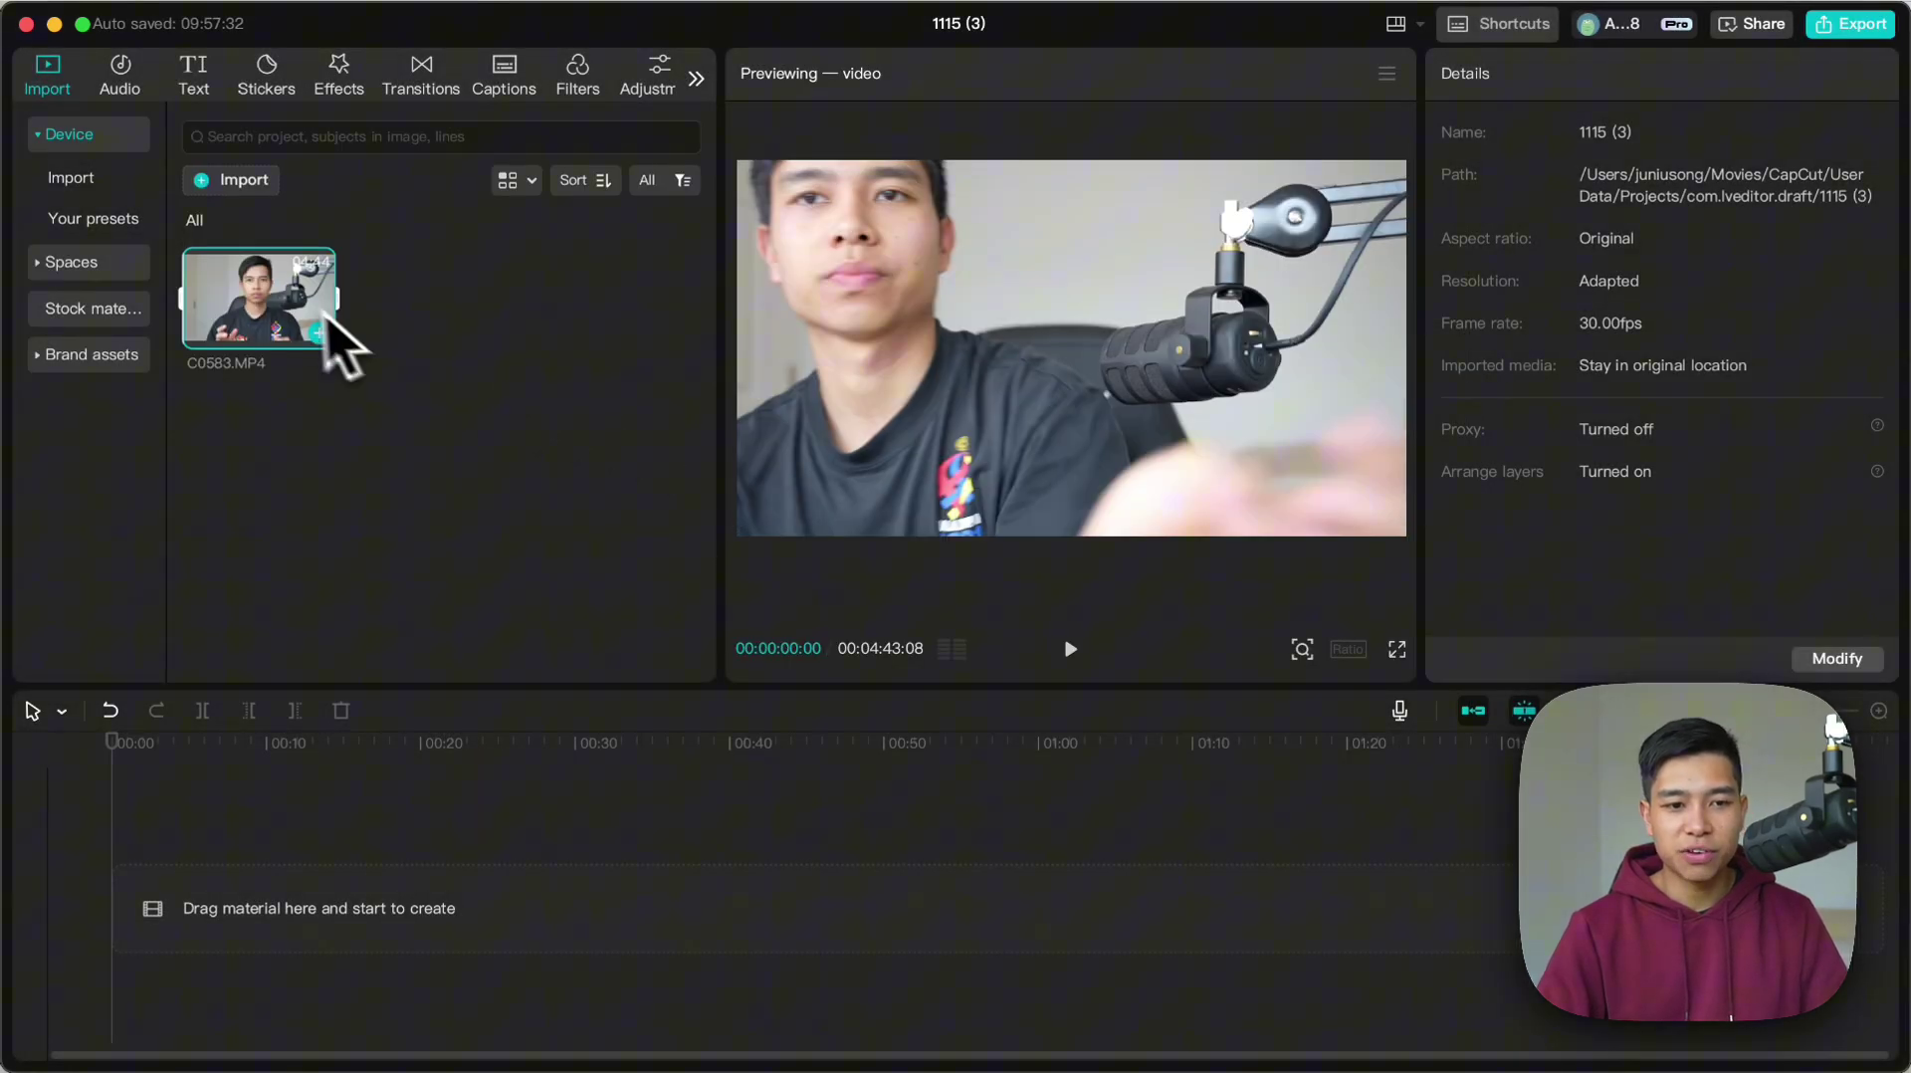
{"action": "left_click_drag", "start_coordinate": [327, 320], "coordinate": [276, 876]}
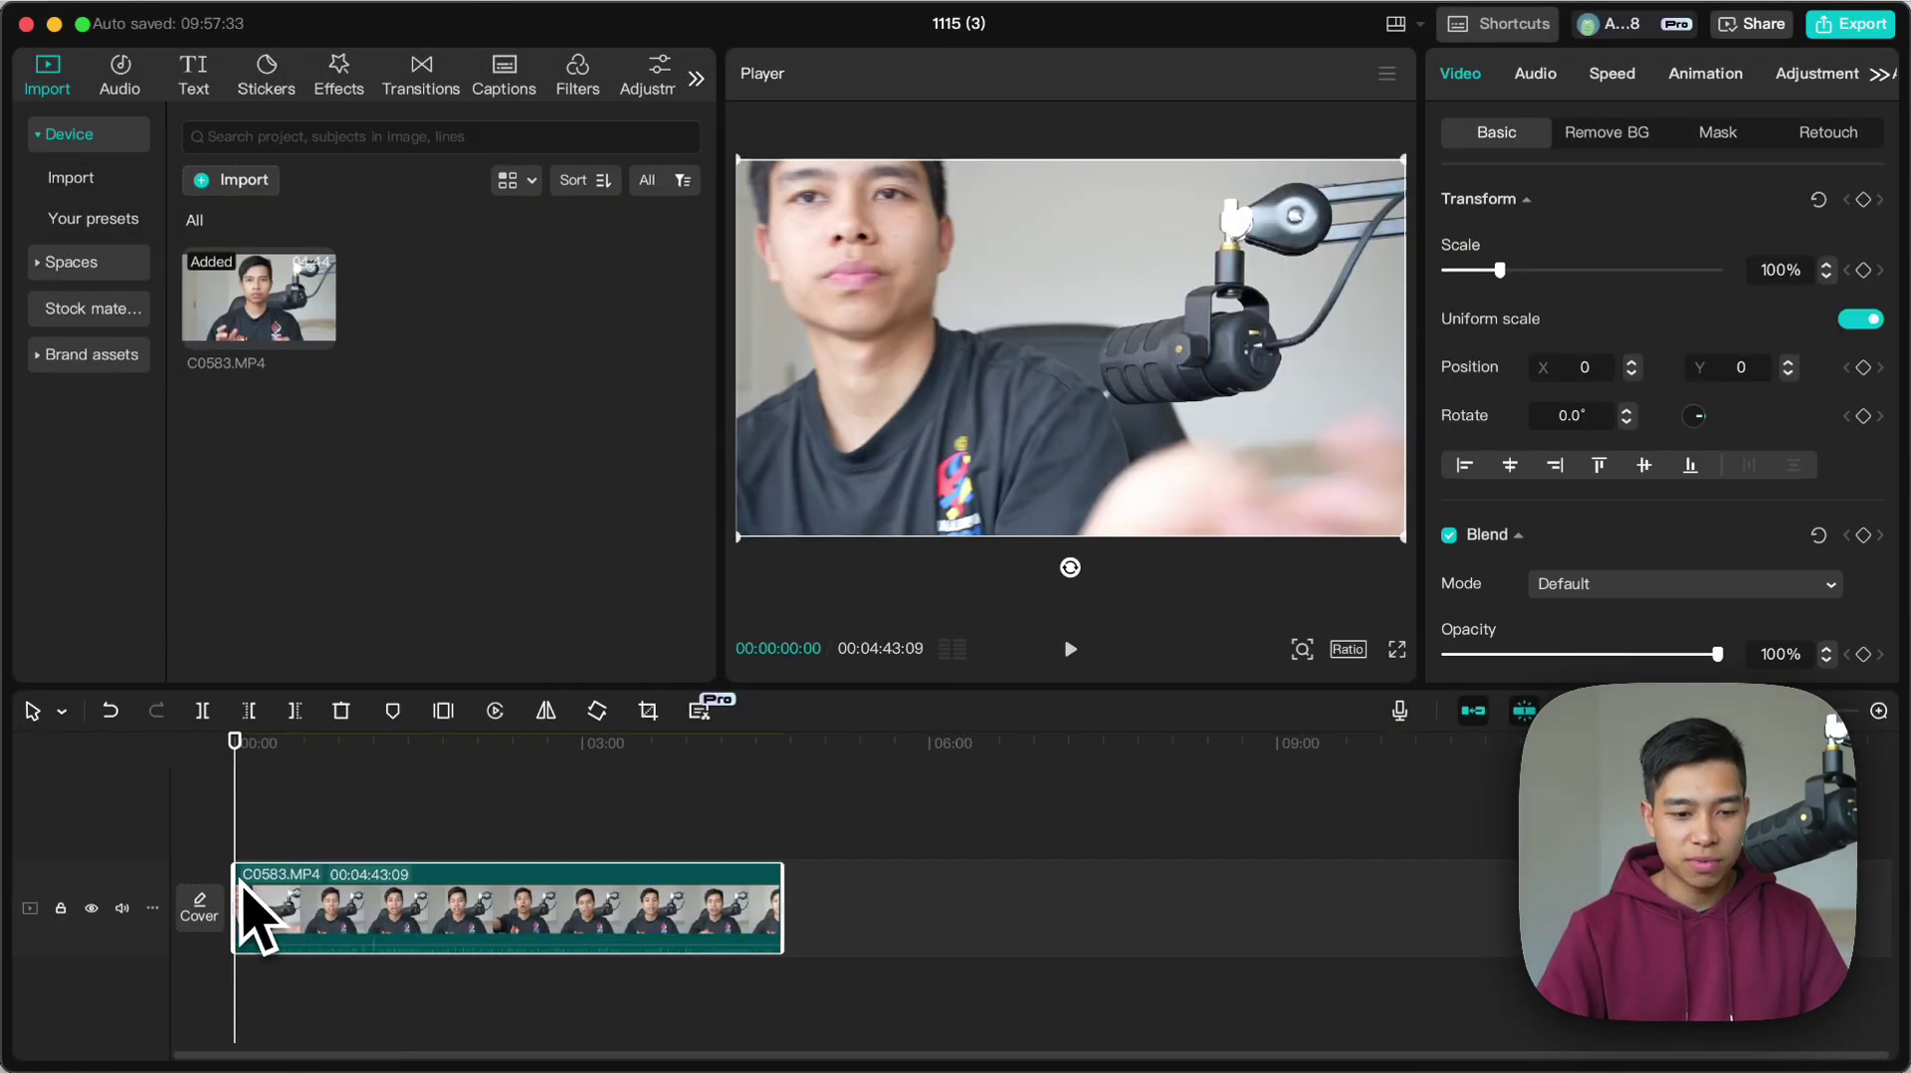
- Raise the volume of the C0583.MP4 talking-head clip
{"action": "left_click", "coordinate": [325, 854]}
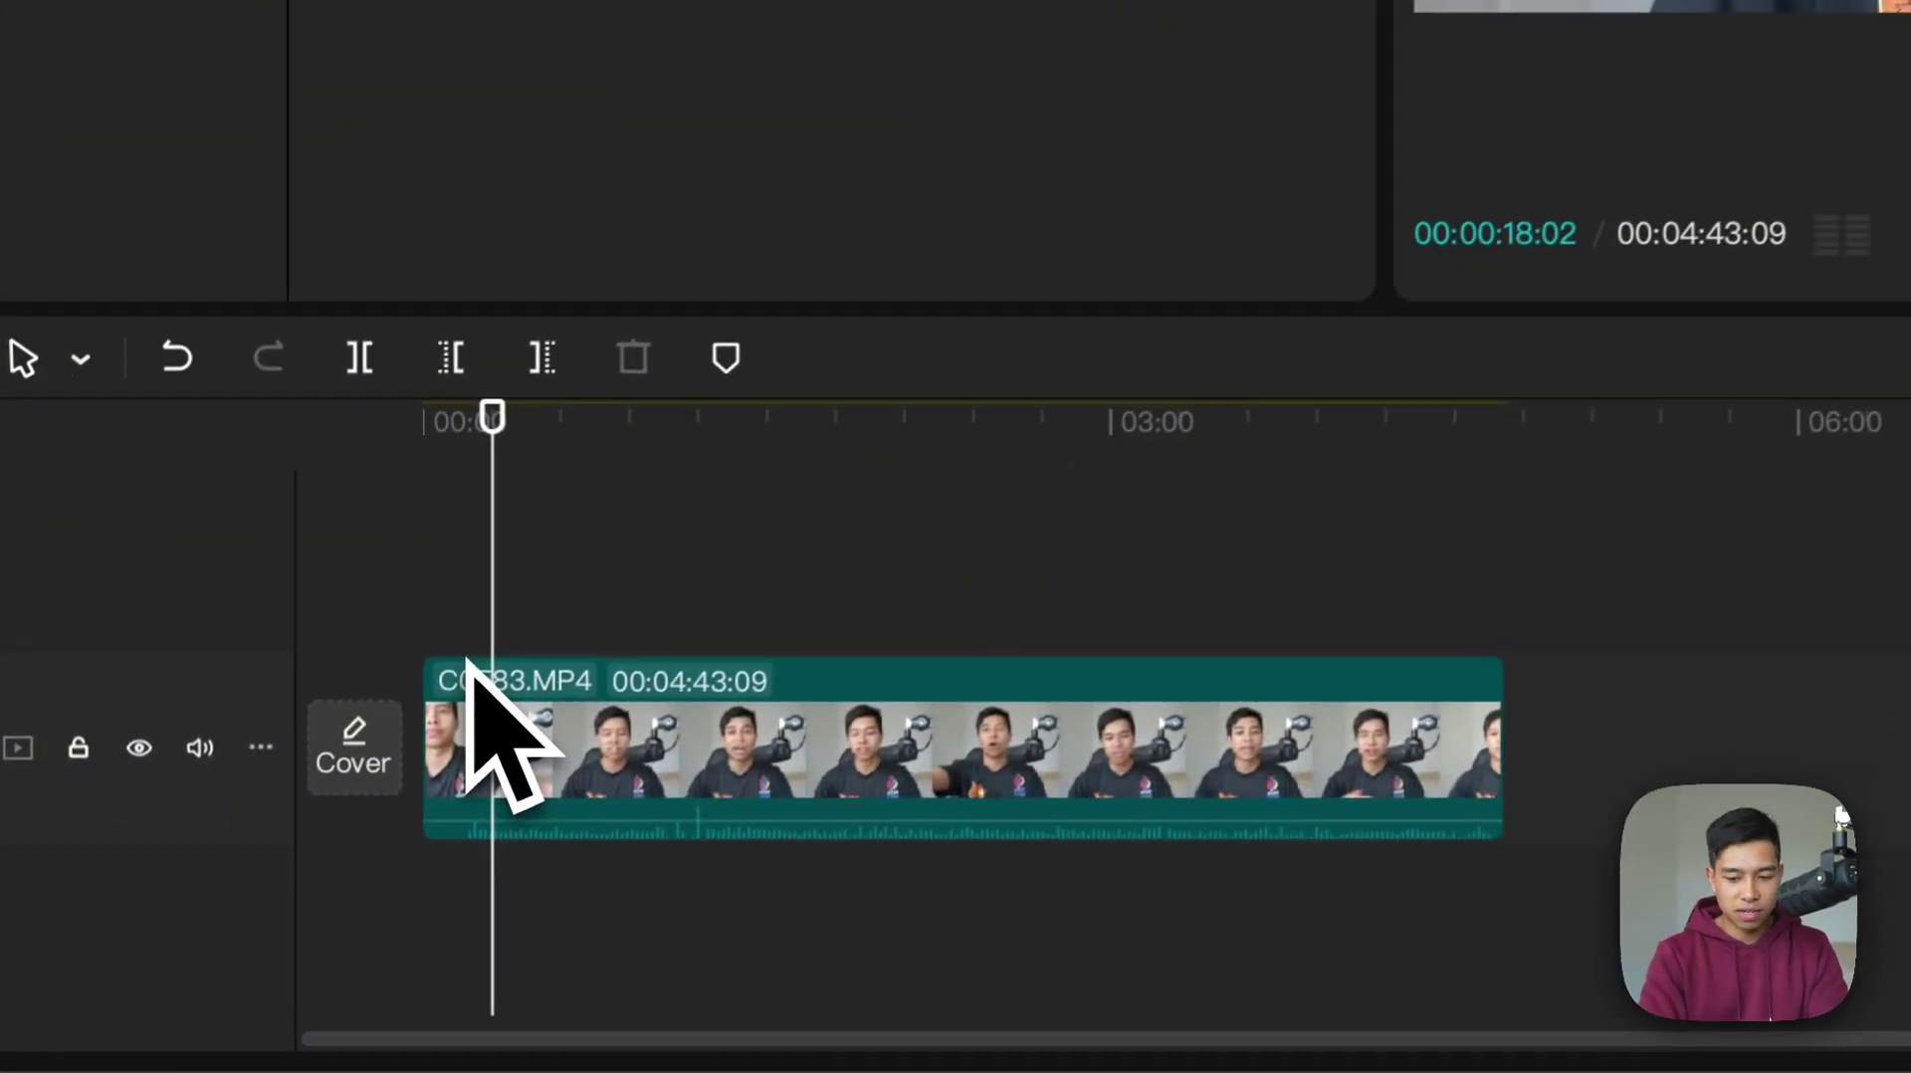
{"action": "scroll", "coordinate": [257, 865], "scroll_direction": "up", "scroll_amount": 5}
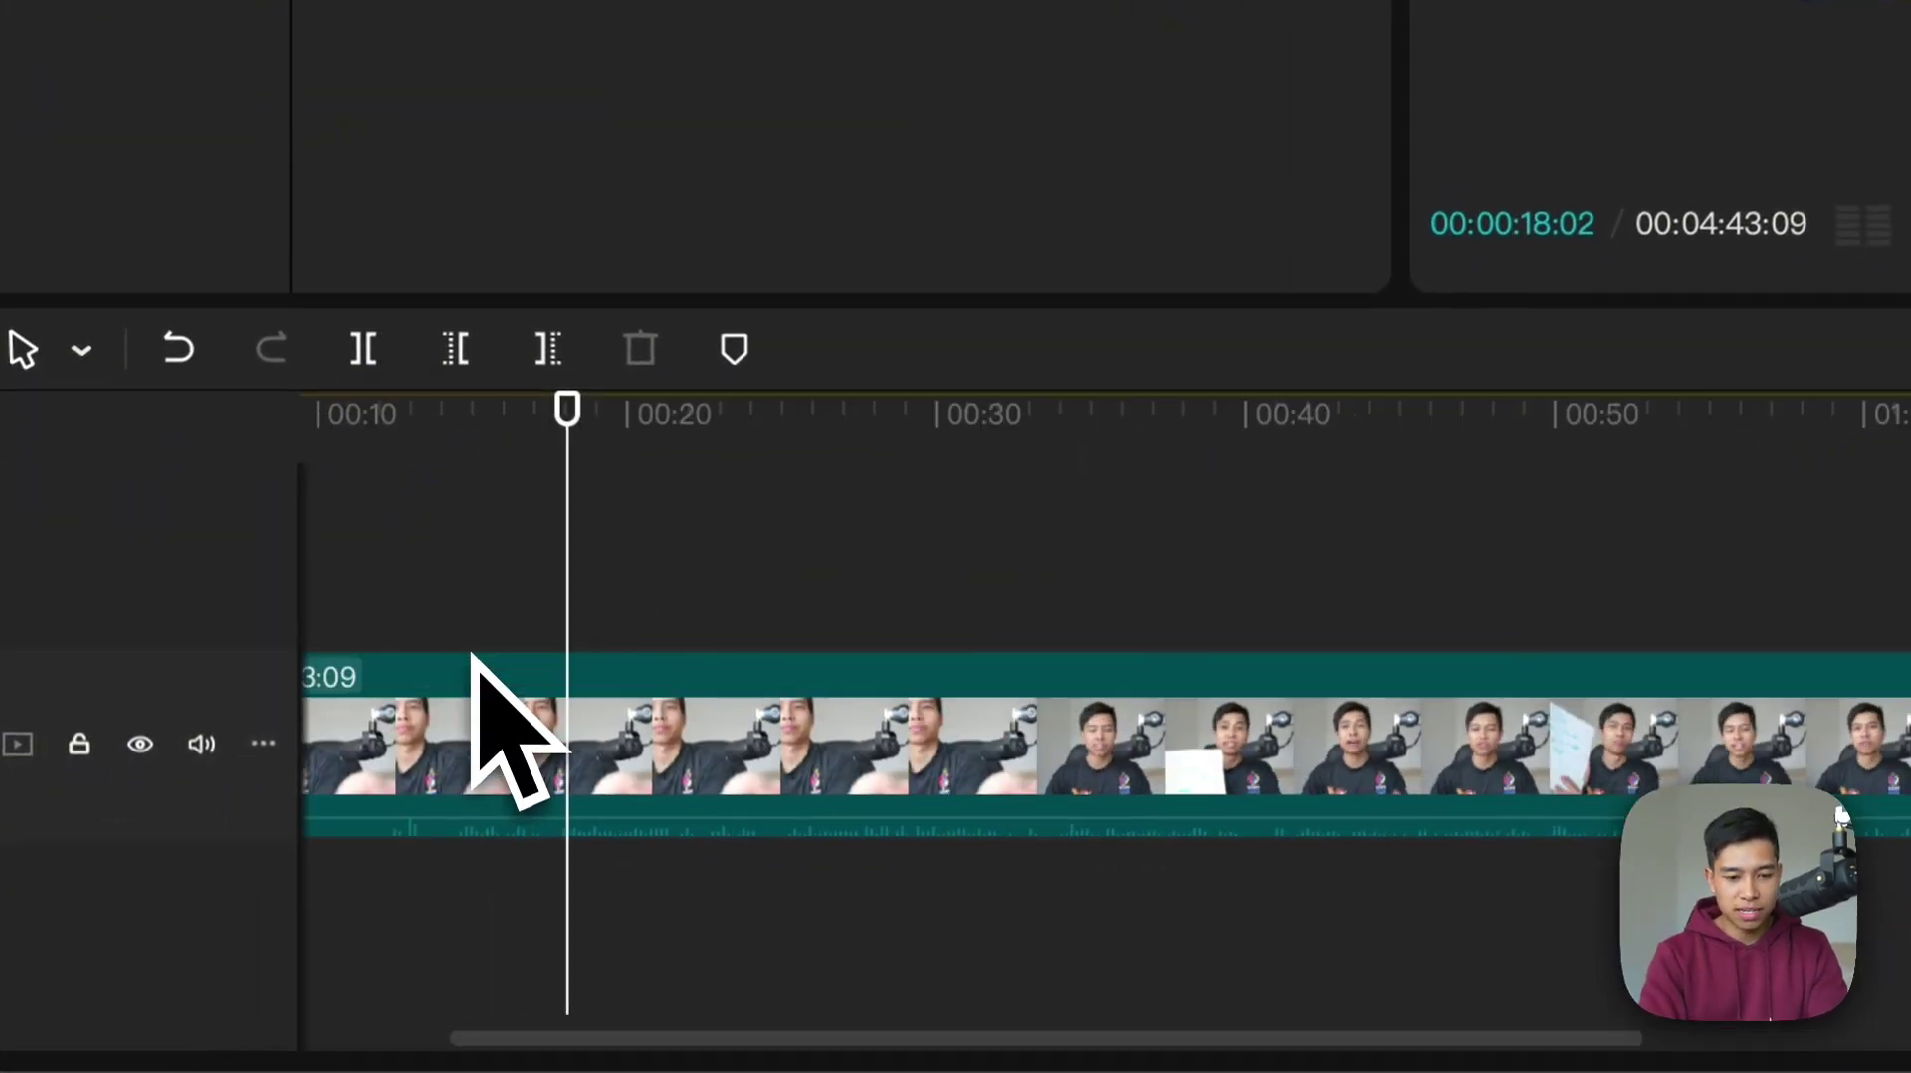
{"action": "left_click", "coordinate": [473, 661]}
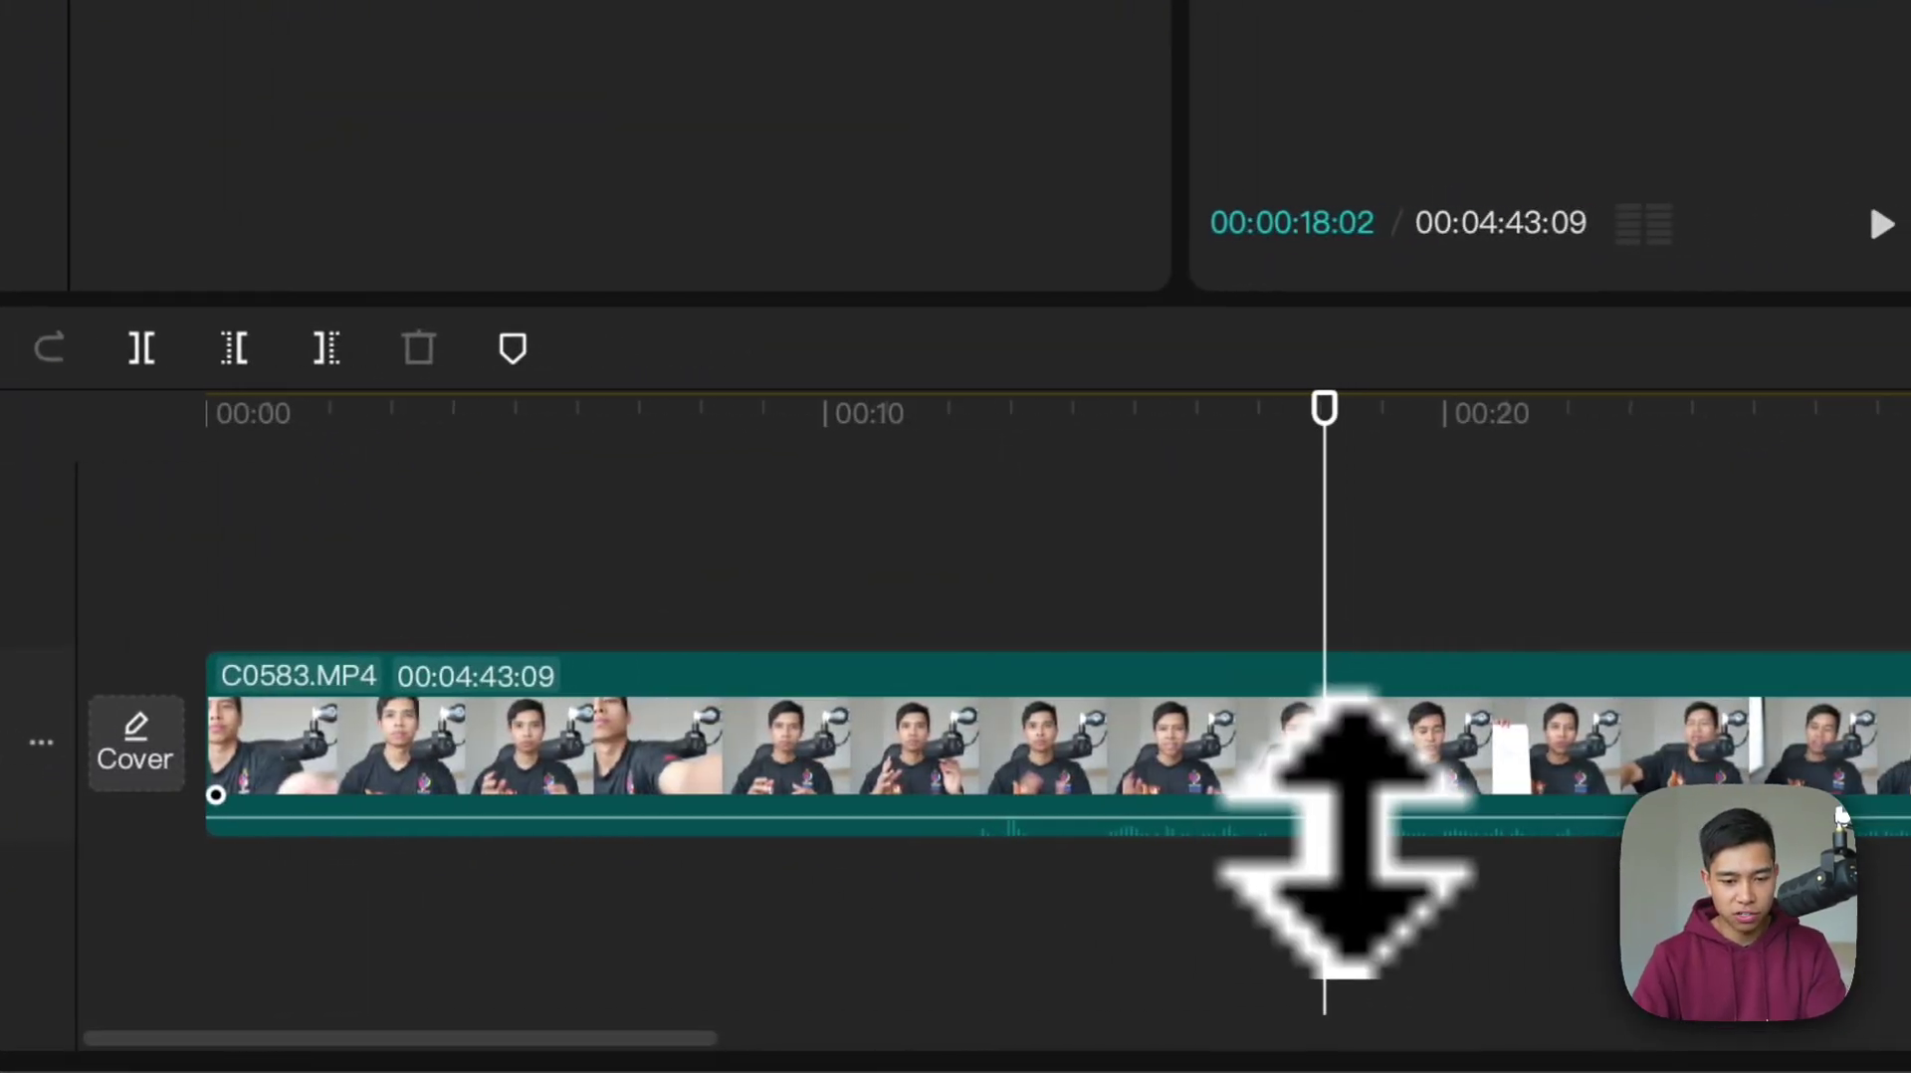
{"action": "left_click_drag", "start_coordinate": [1528, 826], "coordinate": [1573, 680]}
- Split the clip at 14 seconds and delete the opening piece, leaving 4:29:04
{"action": "scroll", "coordinate": [1334, 697], "scroll_direction": "right", "scroll_amount": 5}
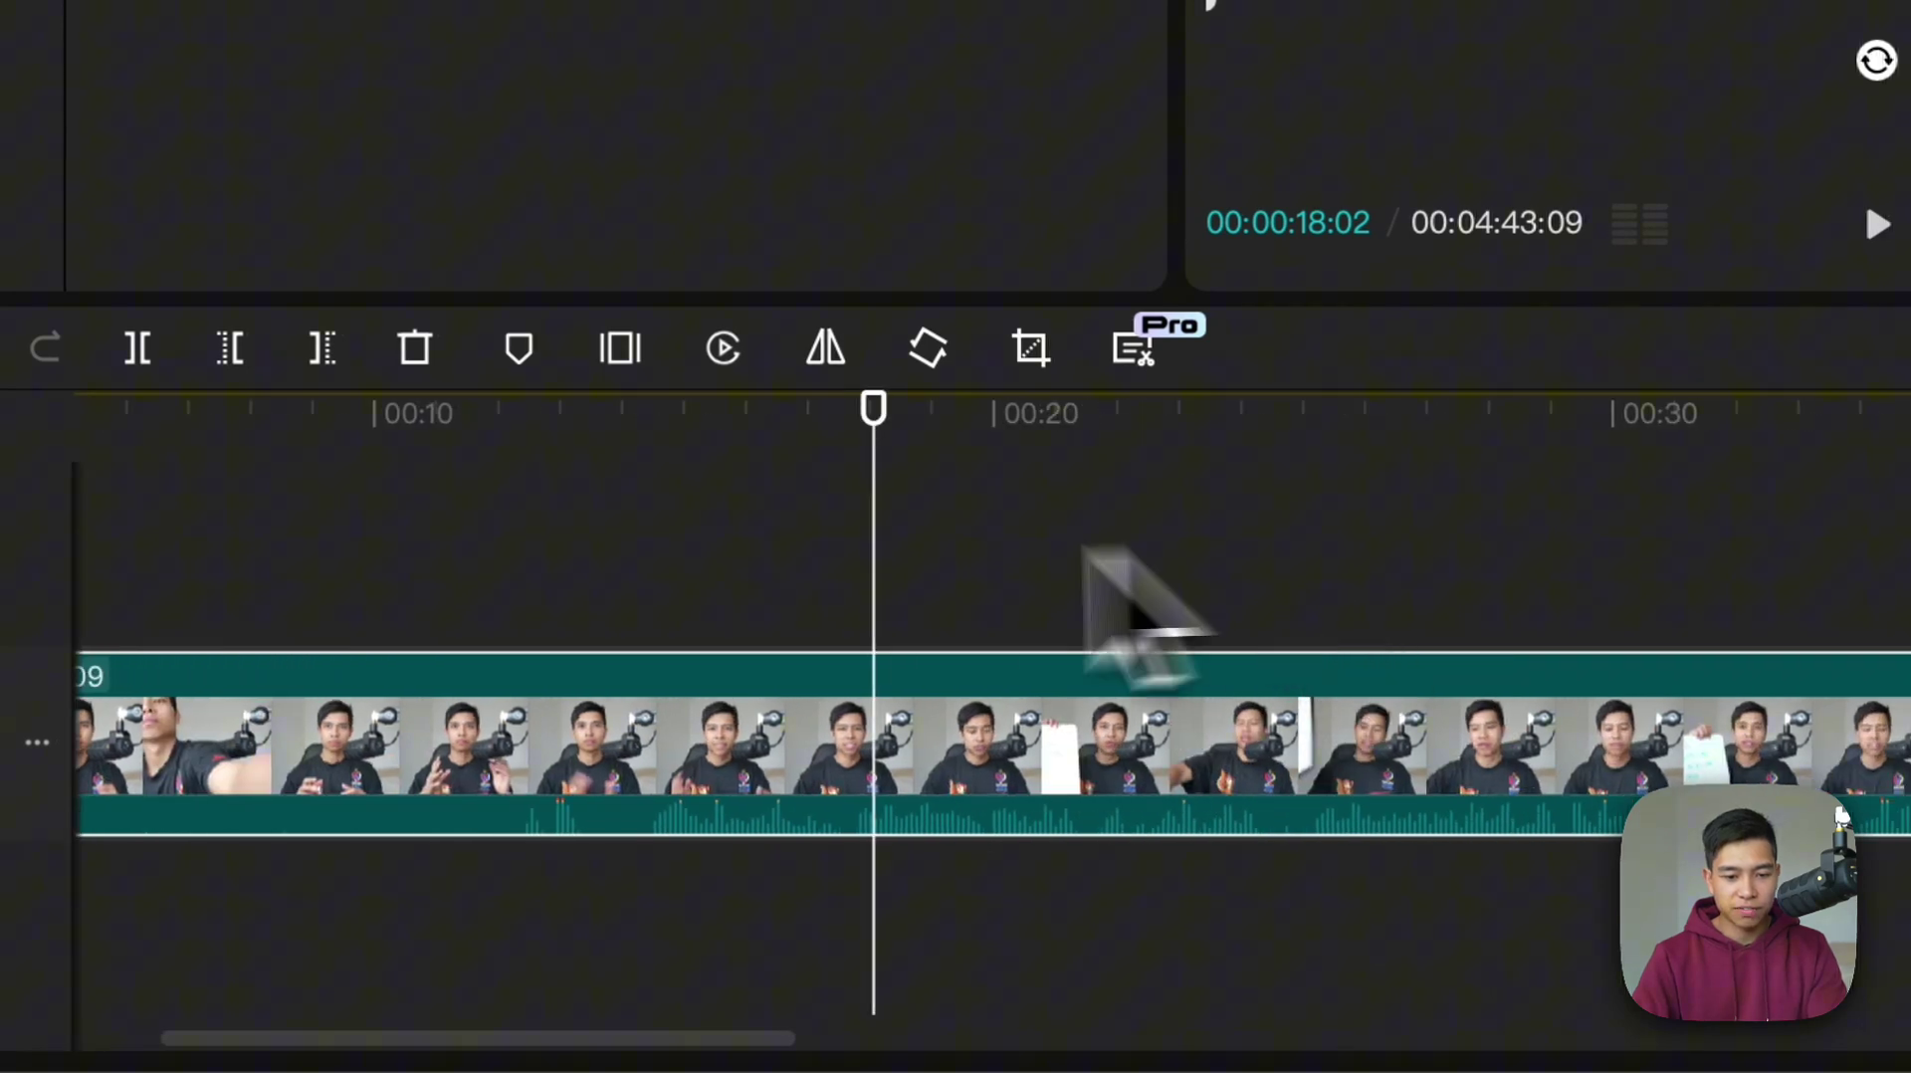
{"action": "left_click", "coordinate": [562, 558]}
{"action": "key", "text": "space"}
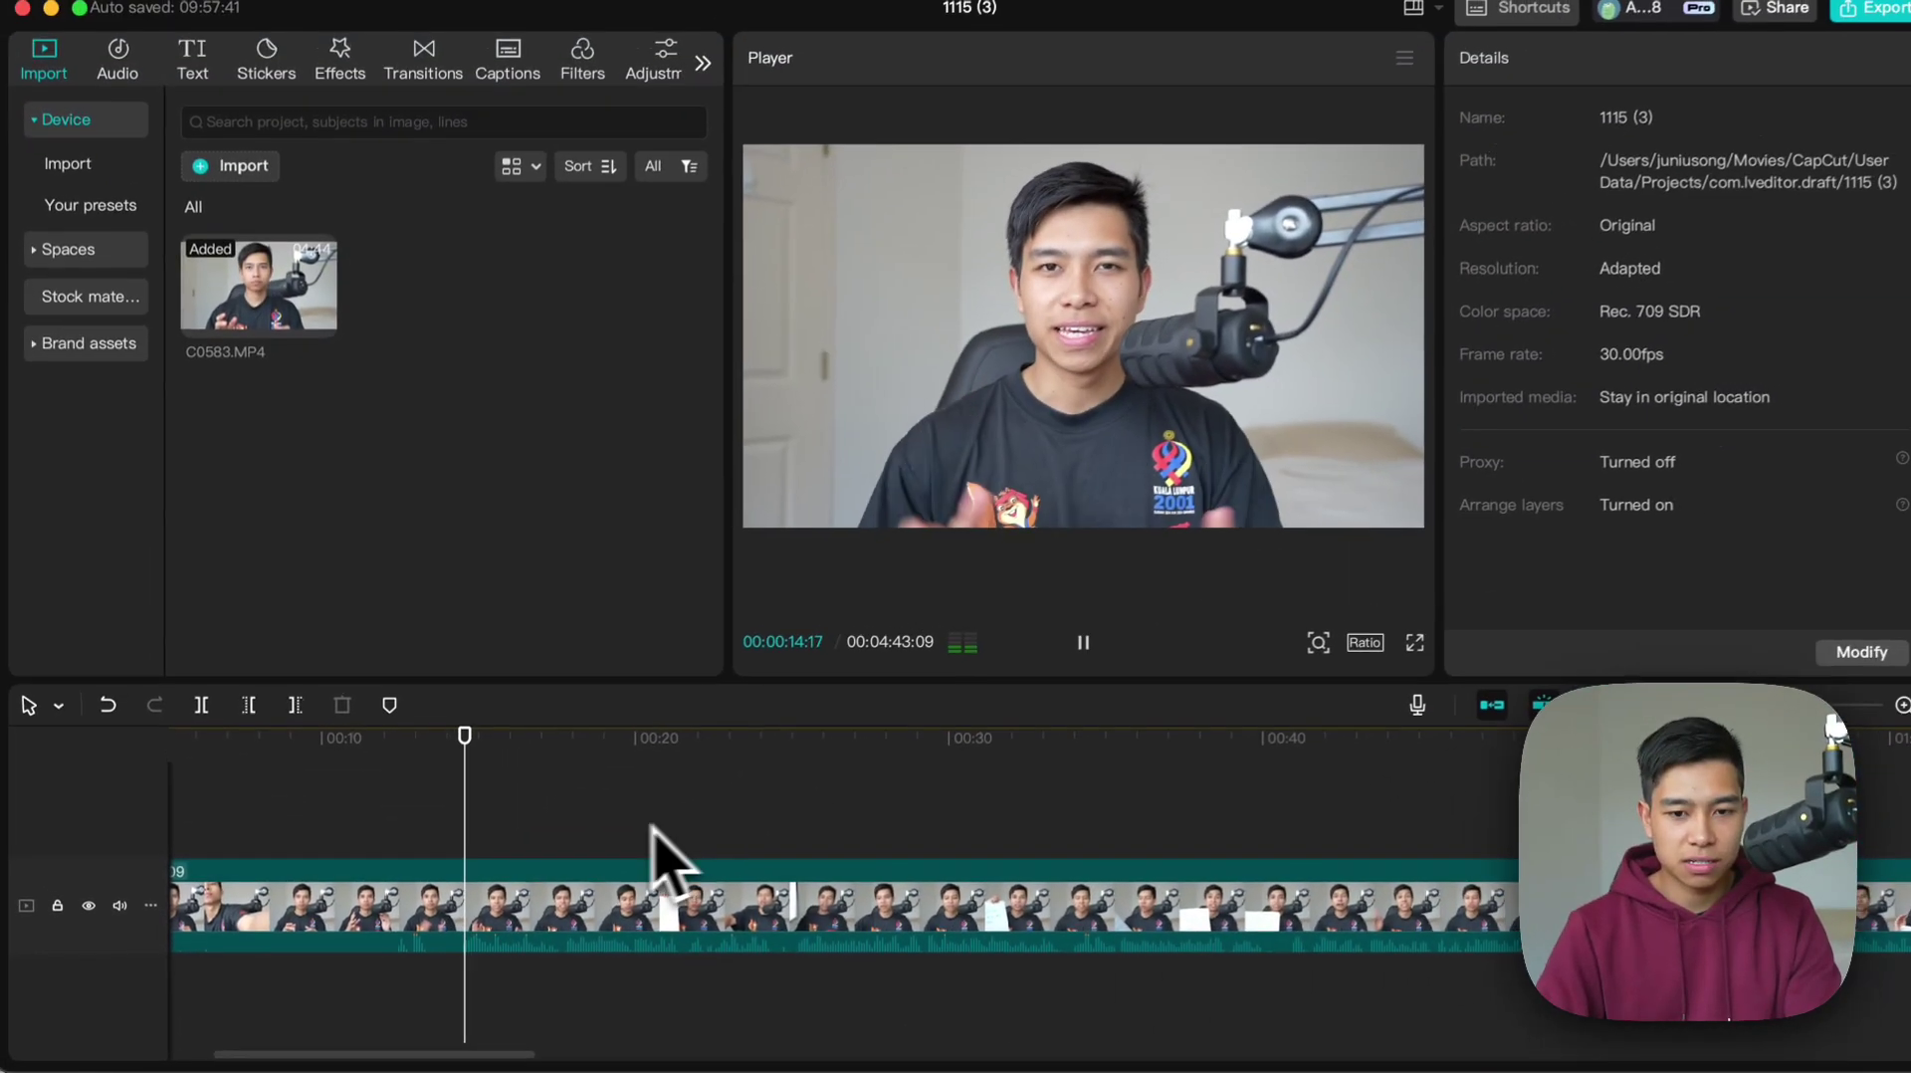
{"action": "key", "text": "space"}
{"action": "left_click", "coordinate": [448, 893]}
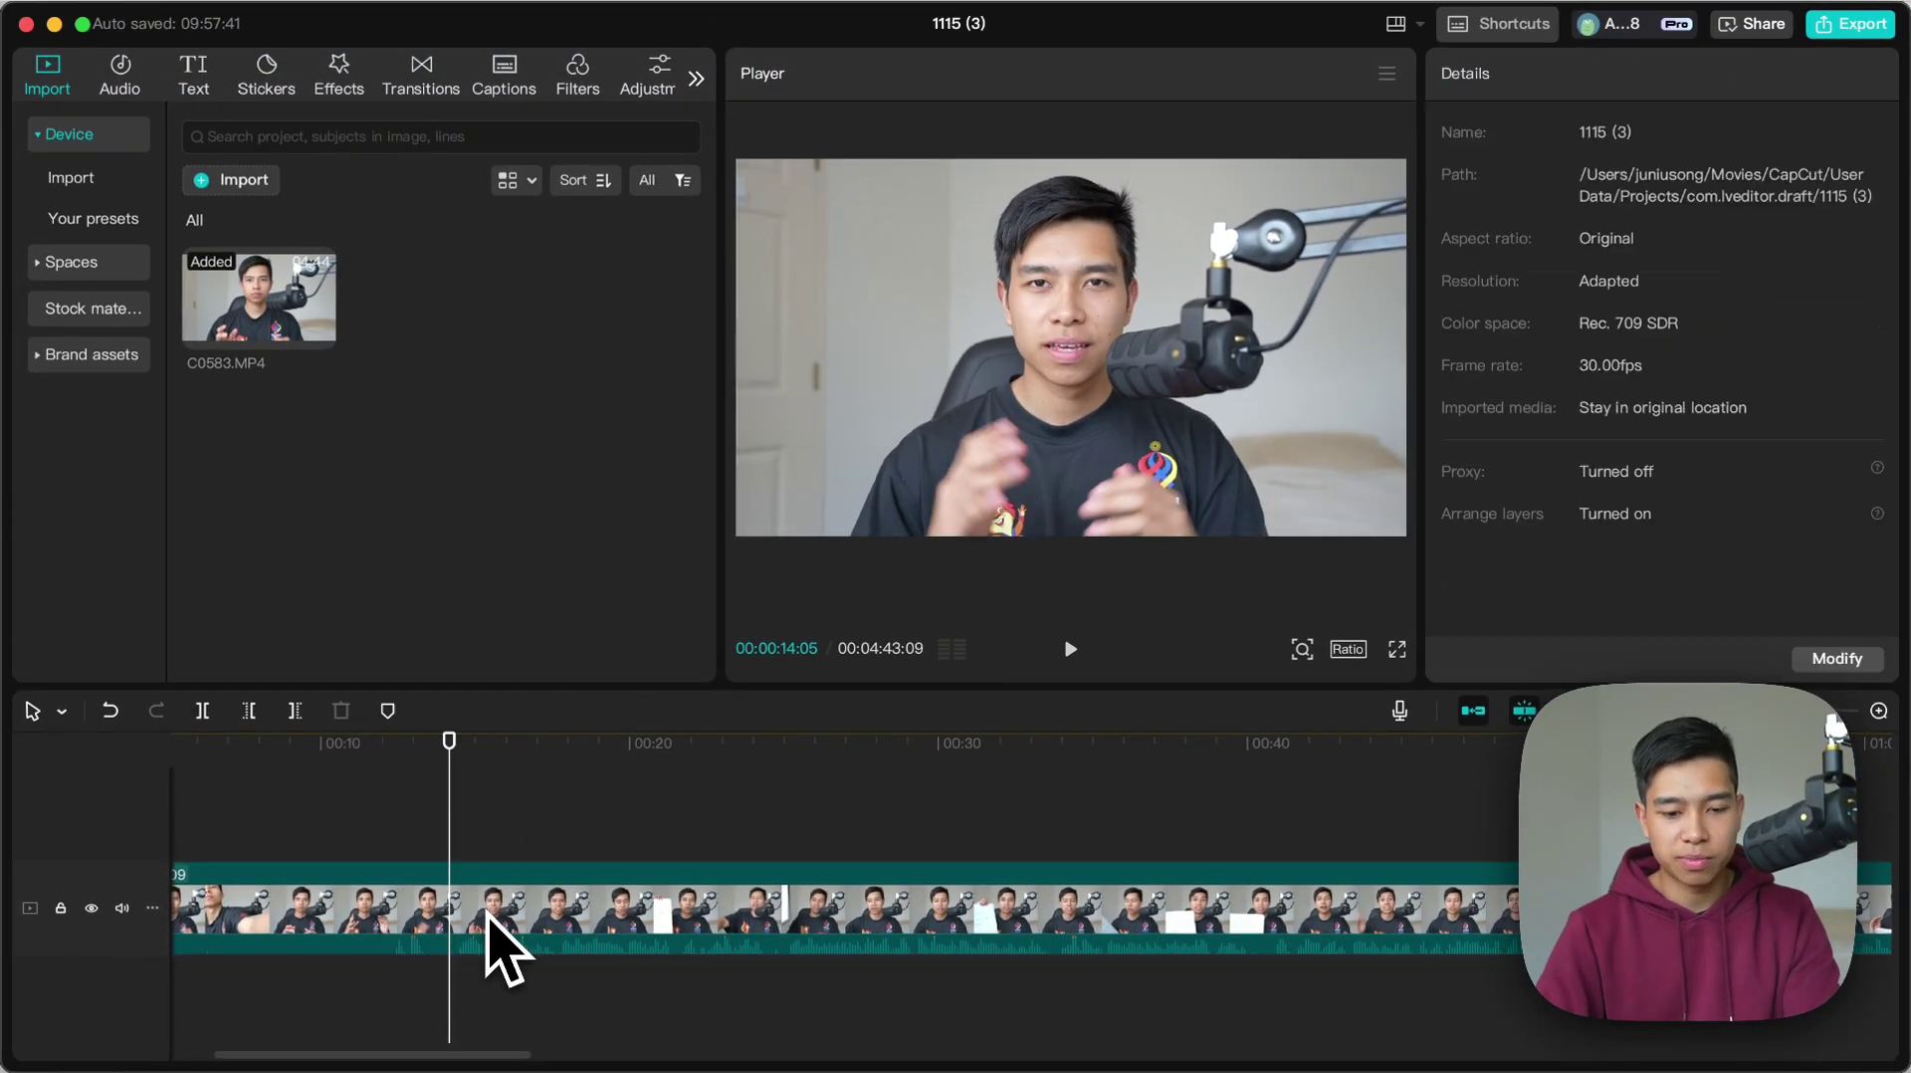
{"action": "left_click", "coordinate": [488, 917]}
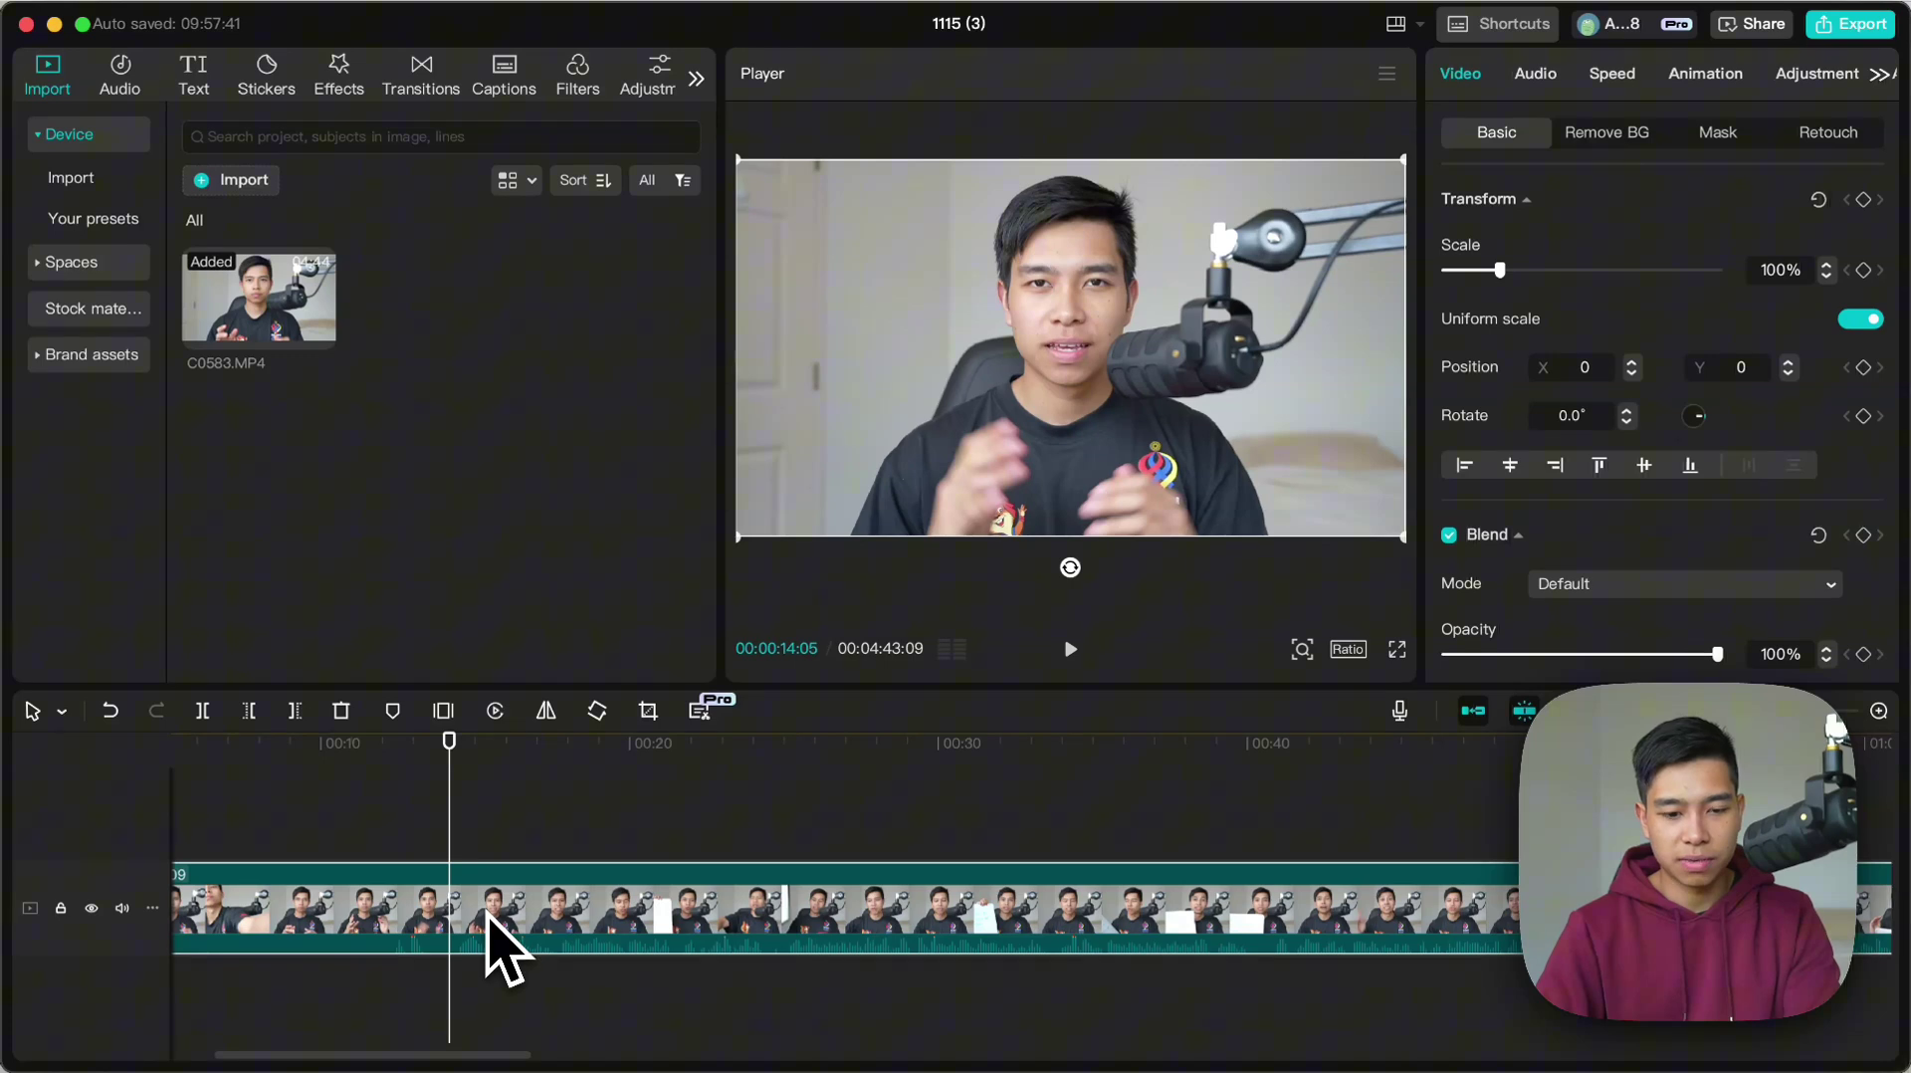
{"action": "left_click", "coordinate": [418, 908]}
{"action": "key", "text": "Delete"}
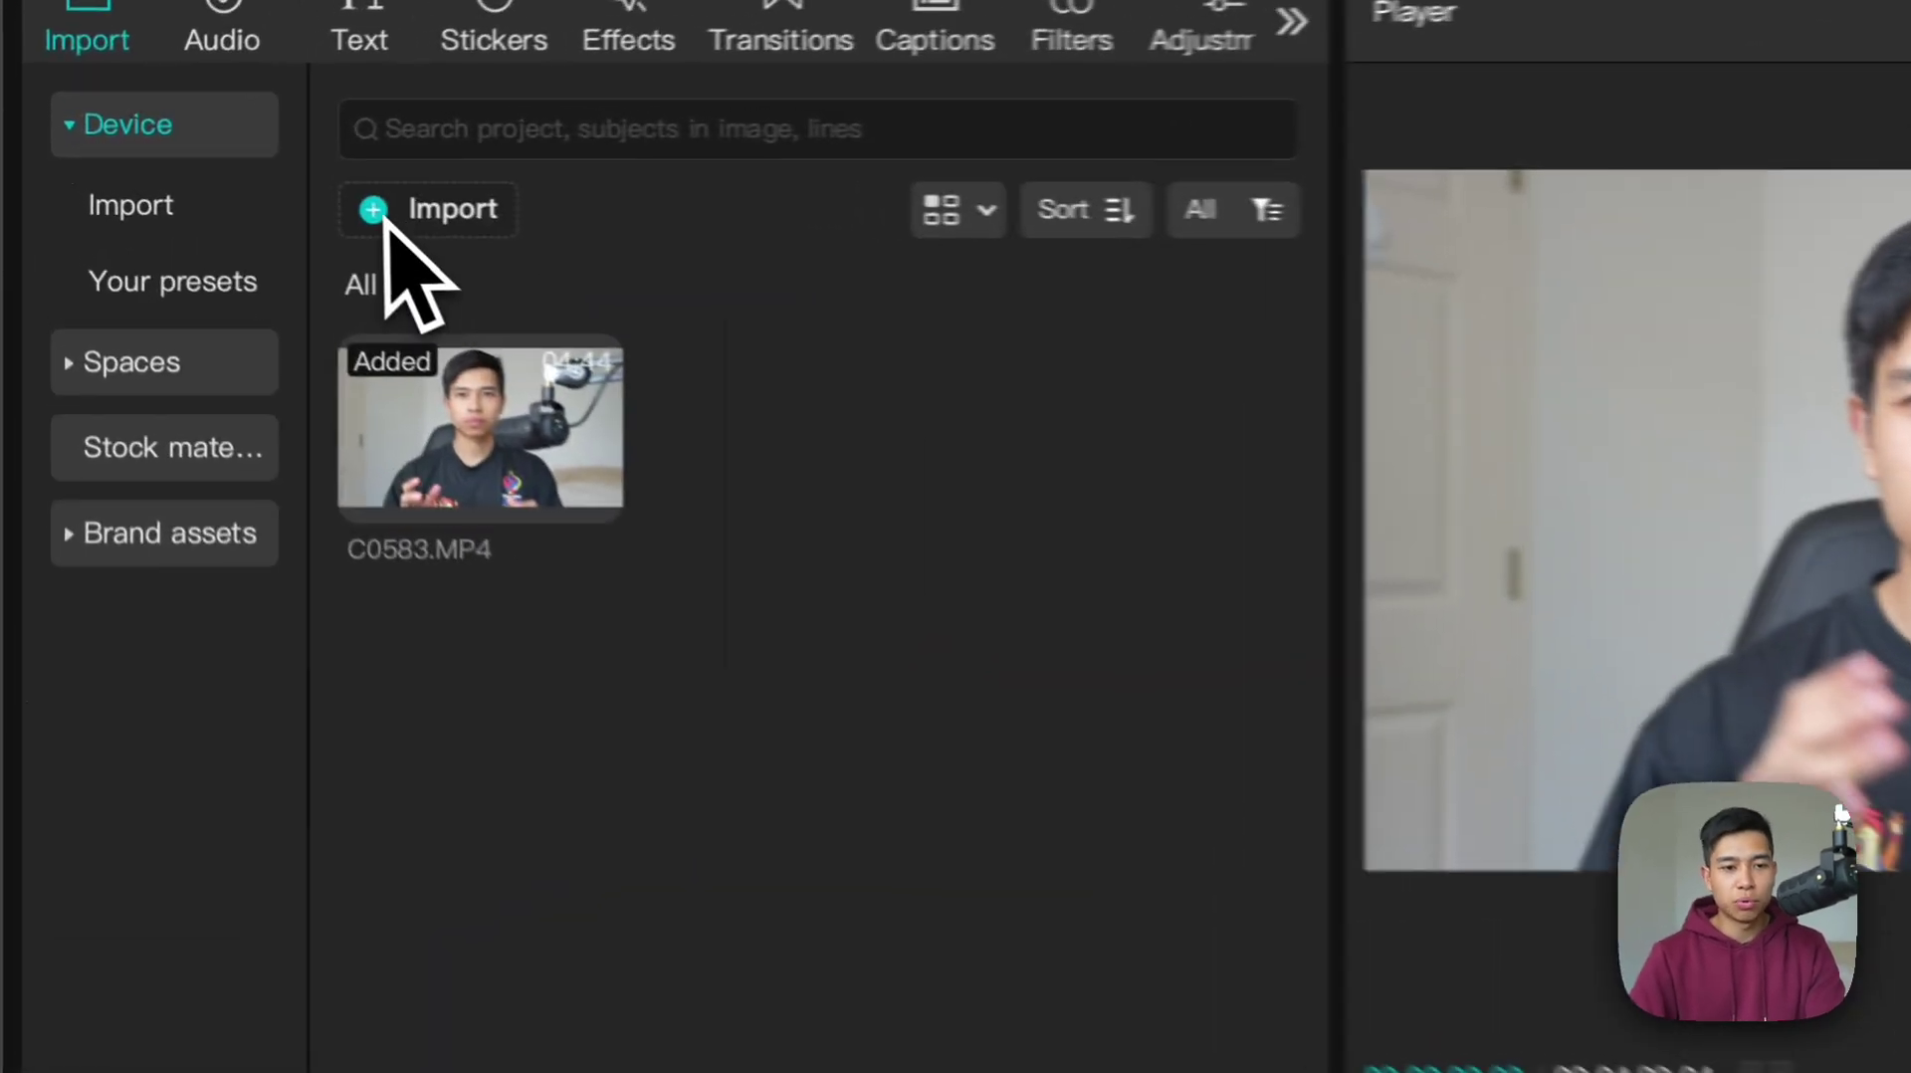
- Import timer.mp4 from Downloads onto a track above C0583.MP4, starting at the beginning, and select it
{"action": "left_click", "coordinate": [211, 183]}
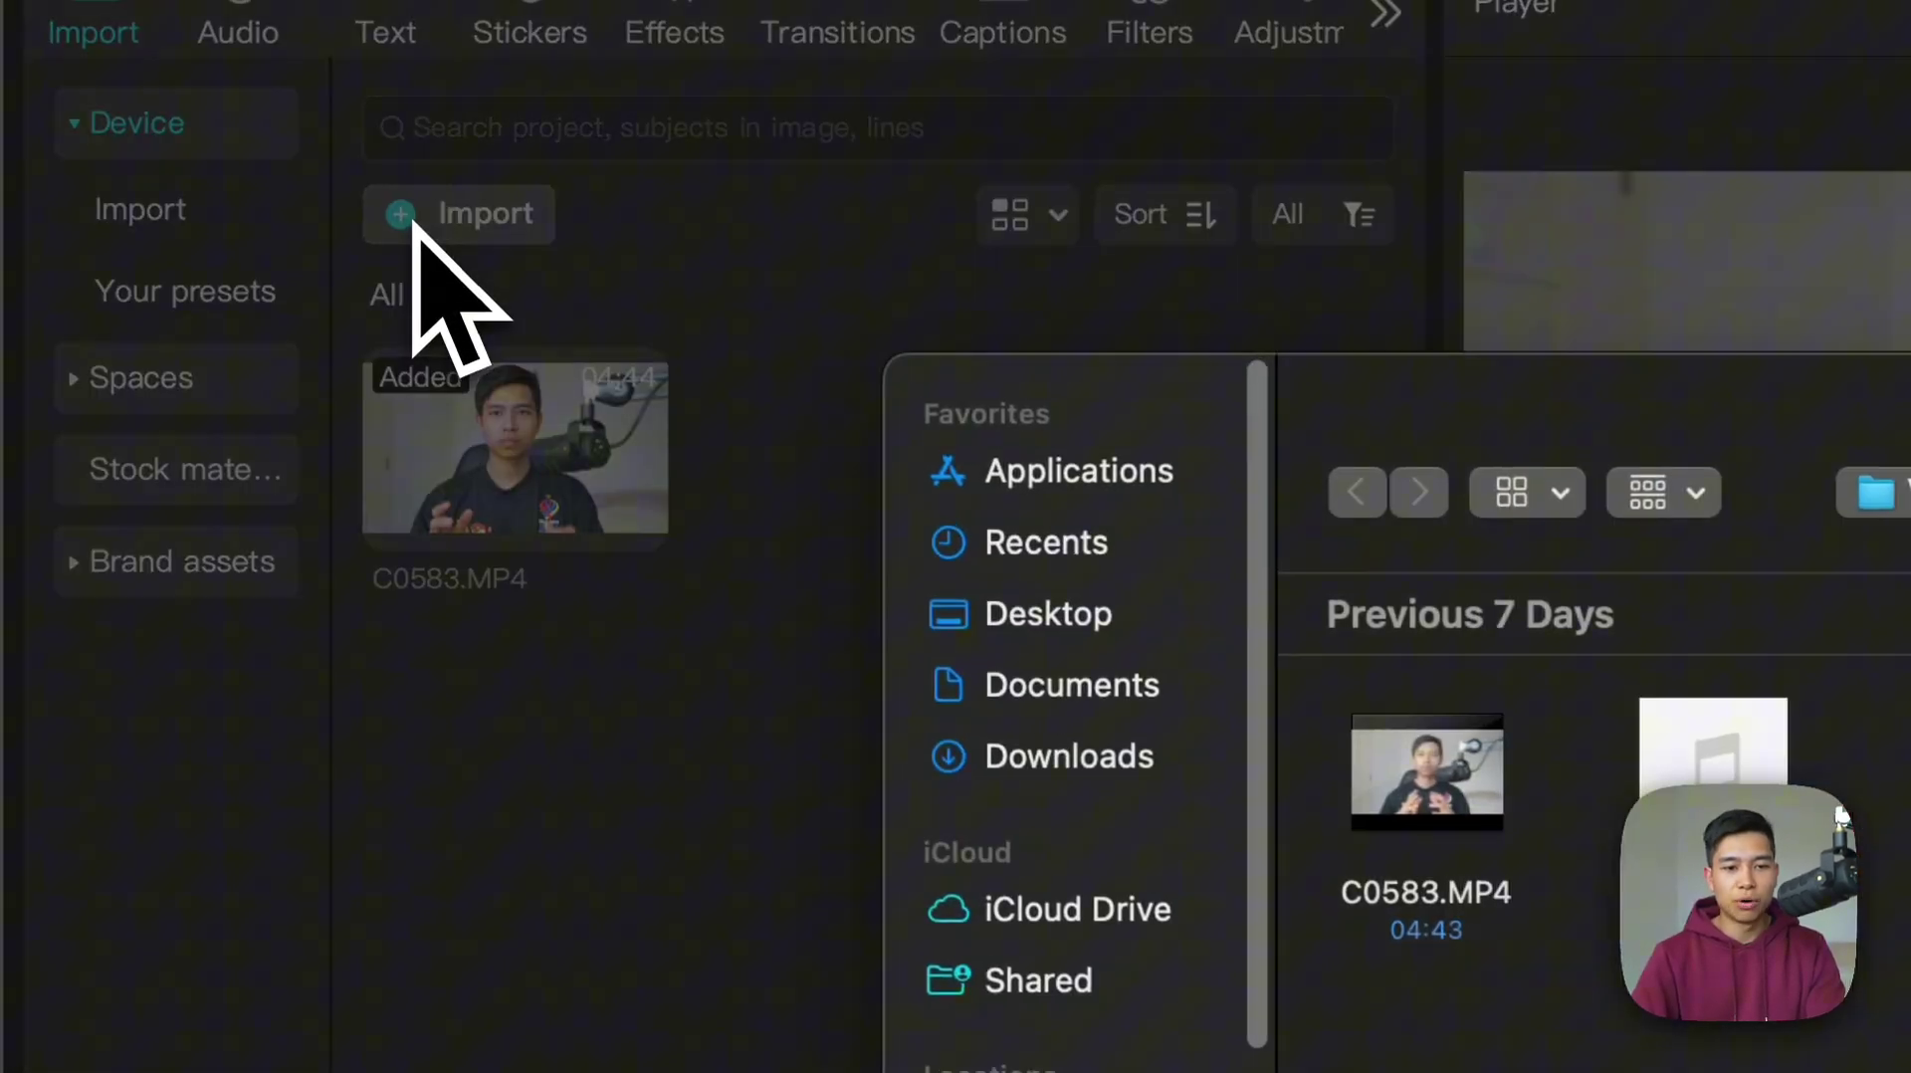
{"action": "left_click", "coordinate": [1070, 752]}
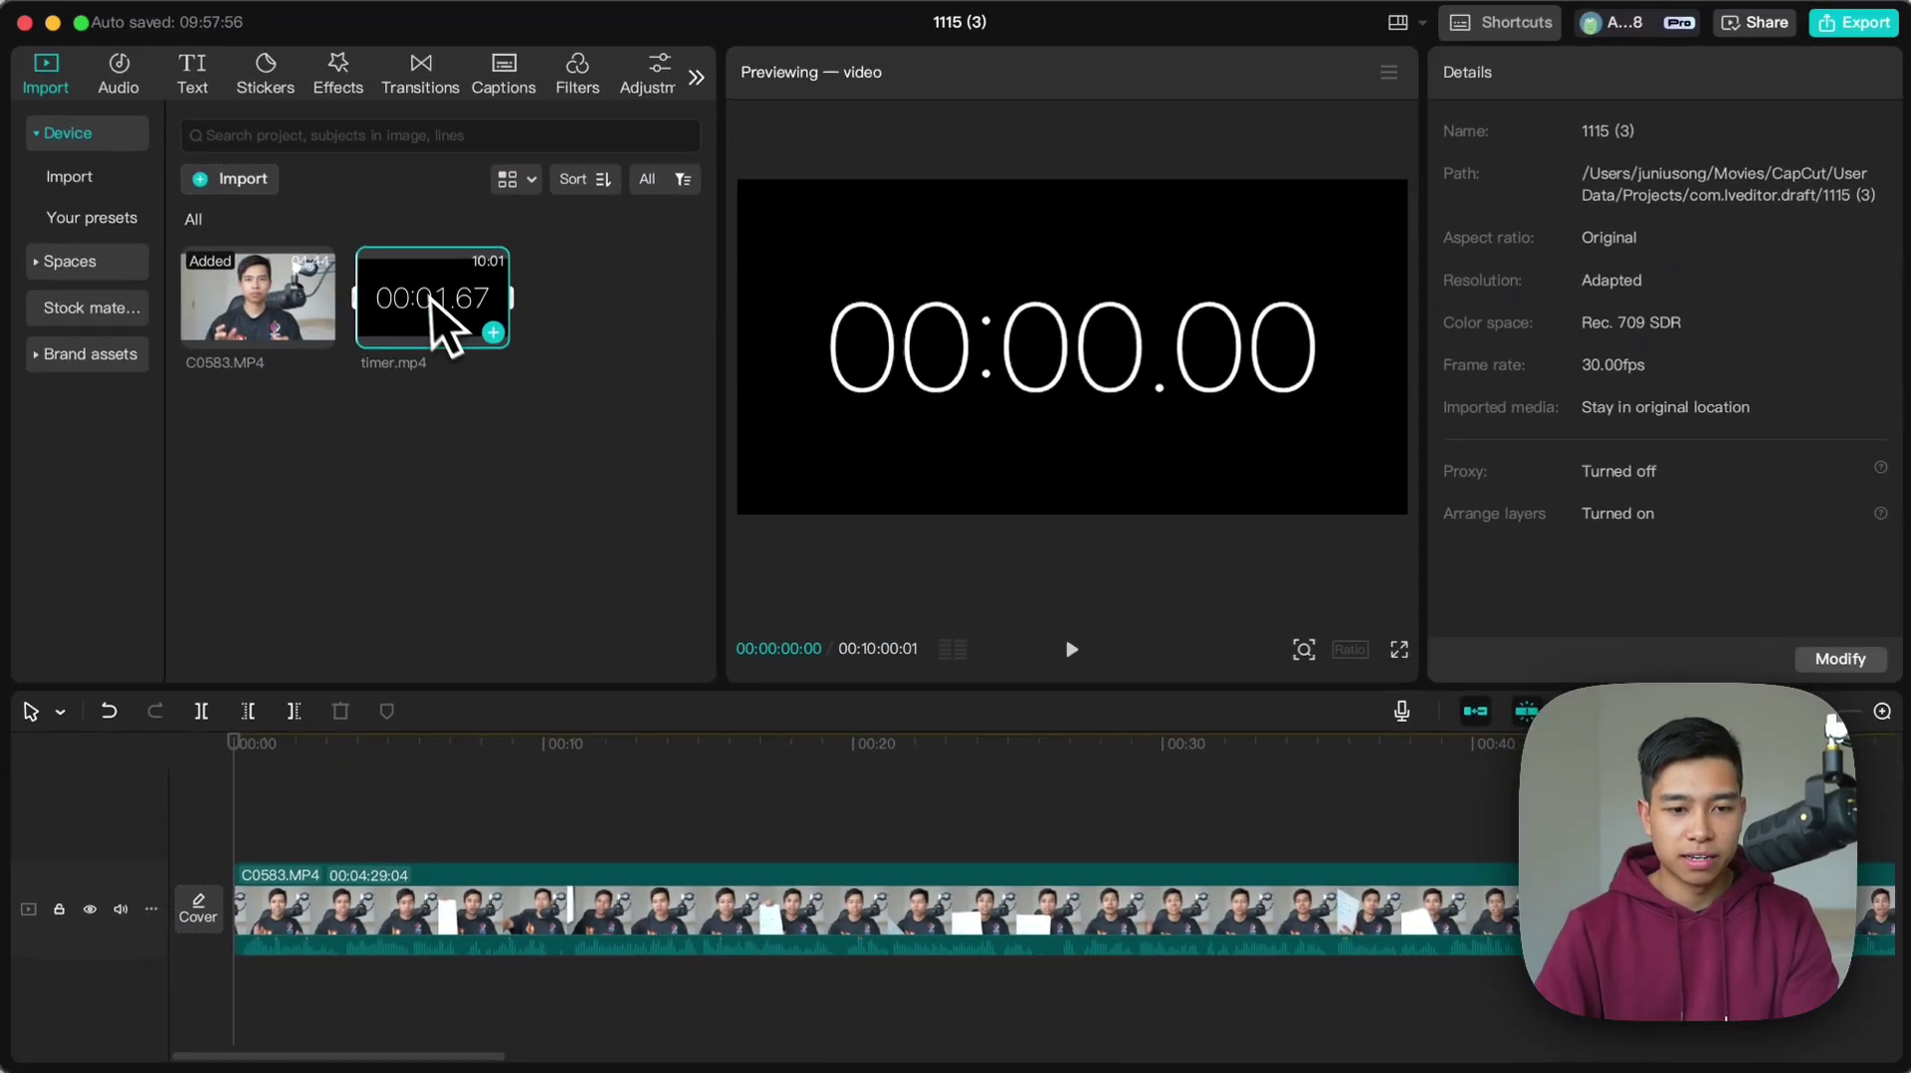
{"action": "left_click_drag", "start_coordinate": [427, 323], "coordinate": [235, 845]}
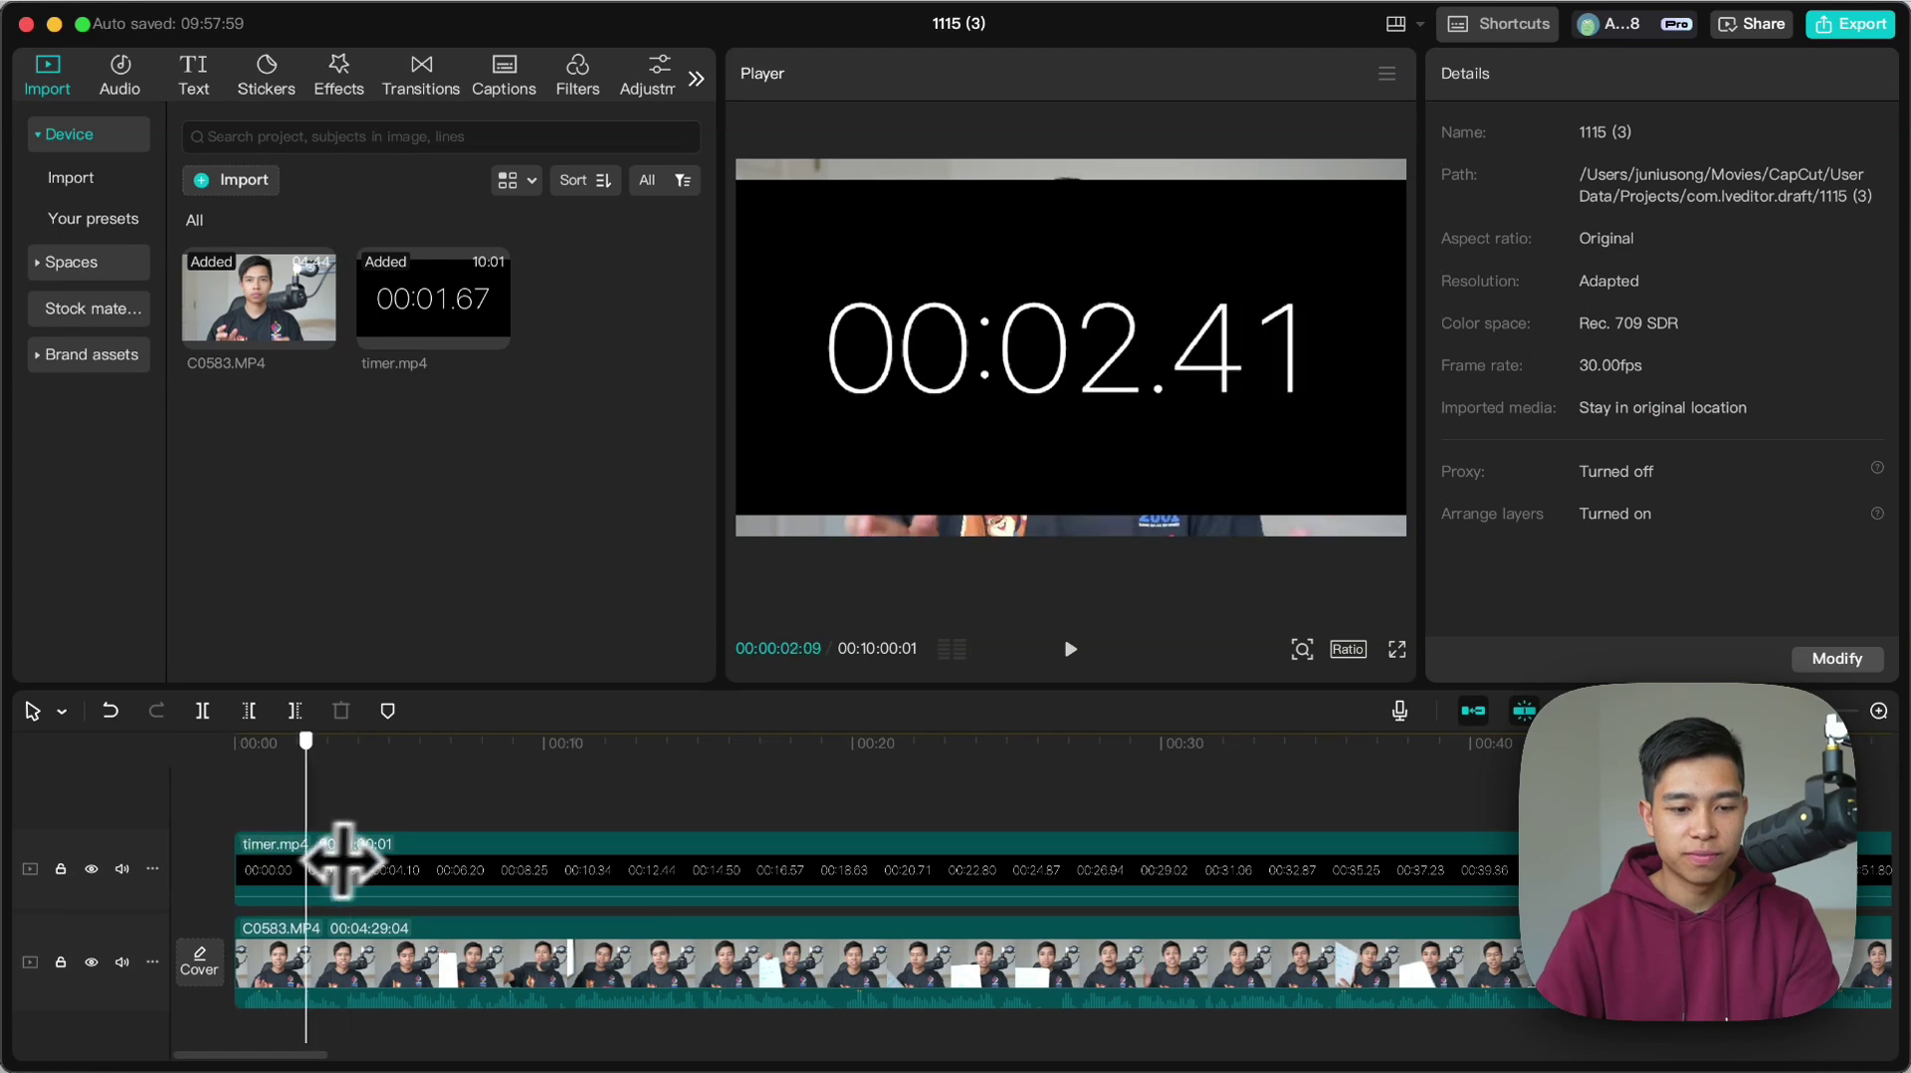
{"action": "left_click", "coordinate": [239, 809]}
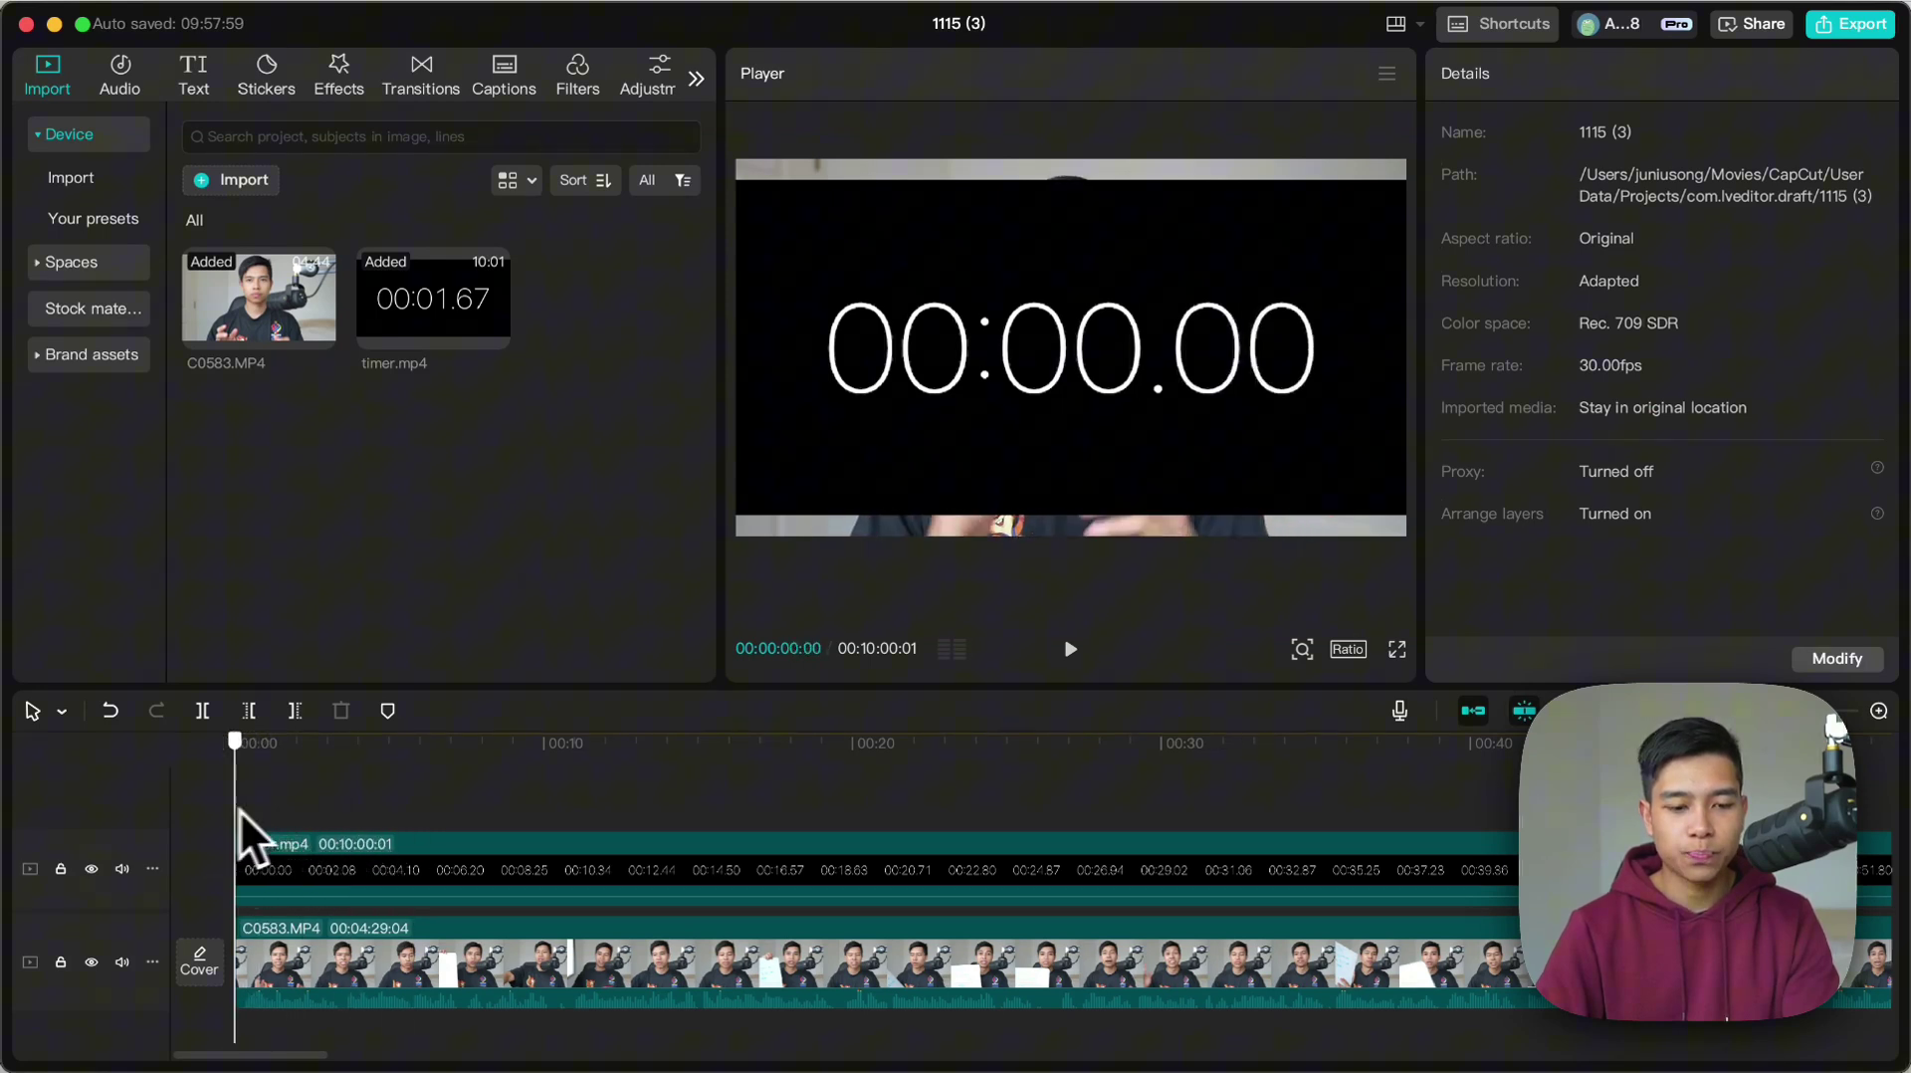
{"action": "left_click", "coordinate": [256, 832]}
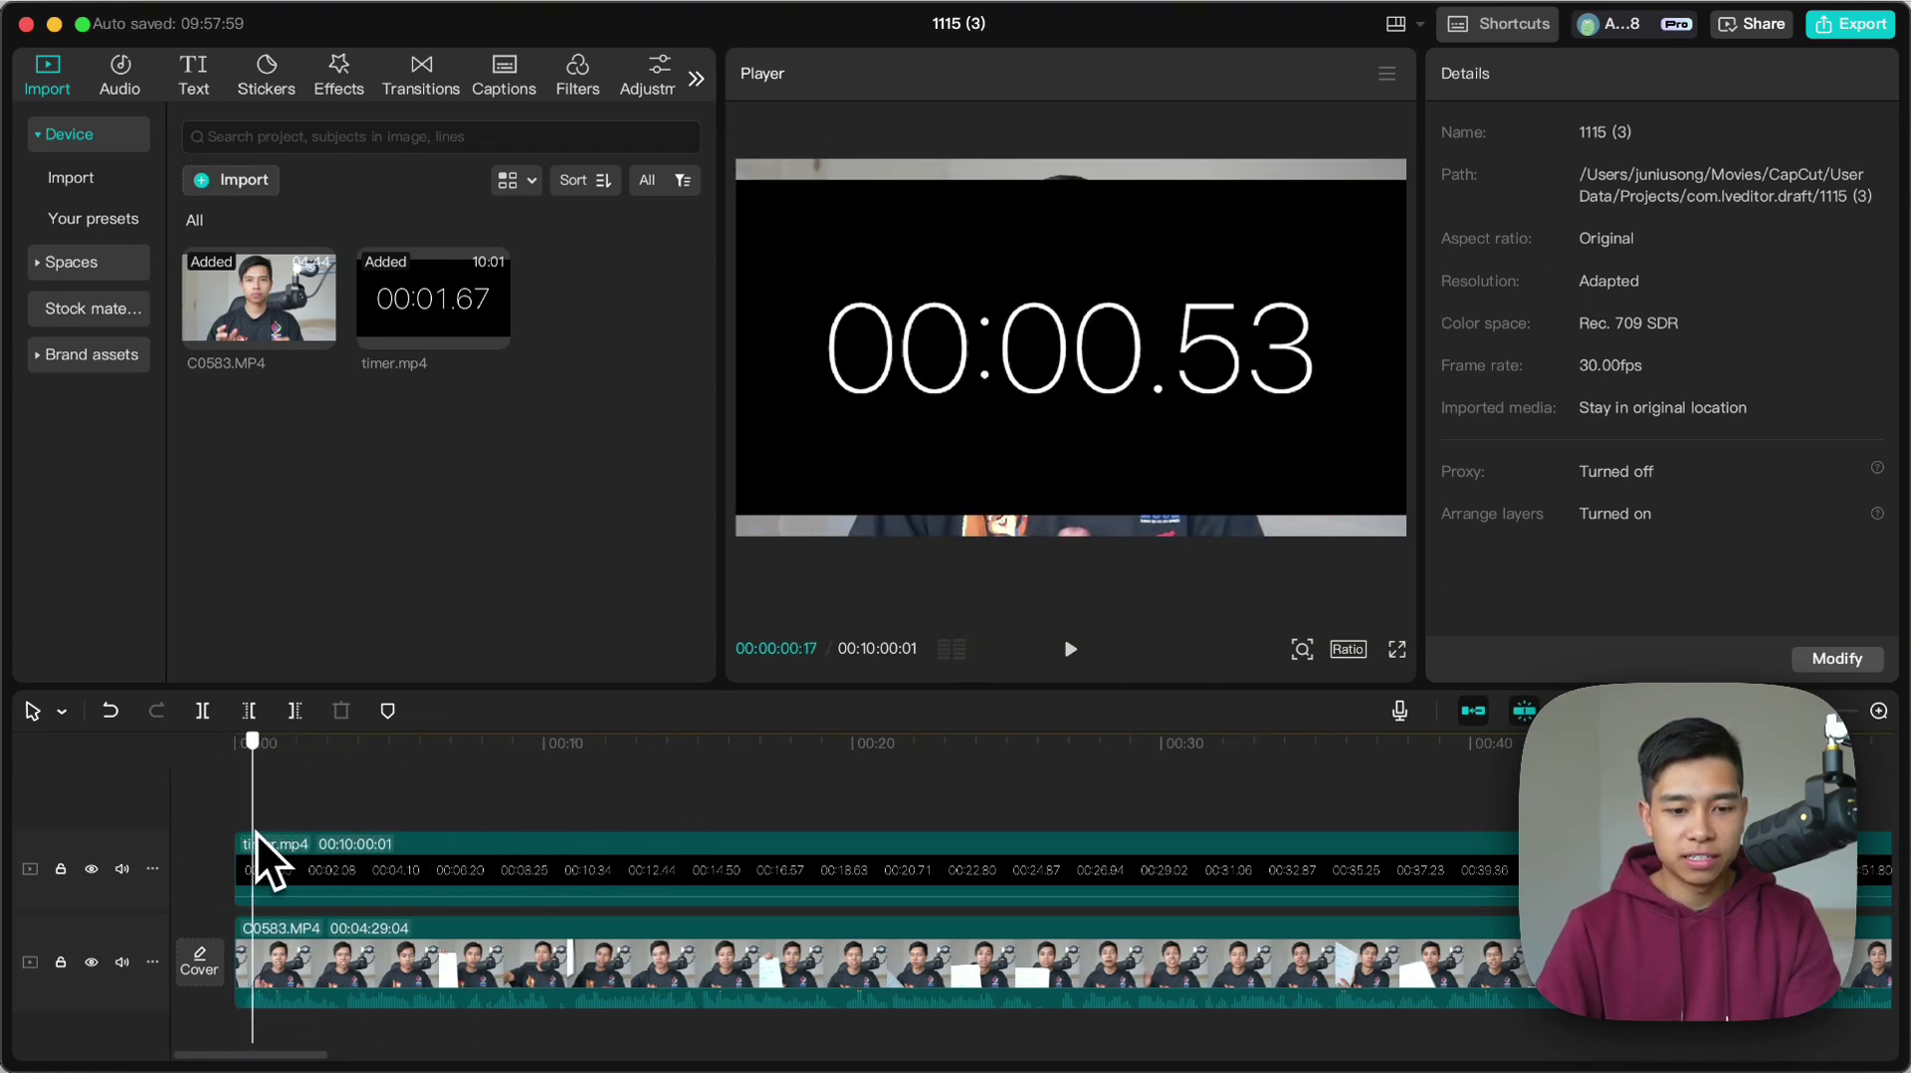
{"action": "left_click", "coordinate": [242, 832]}
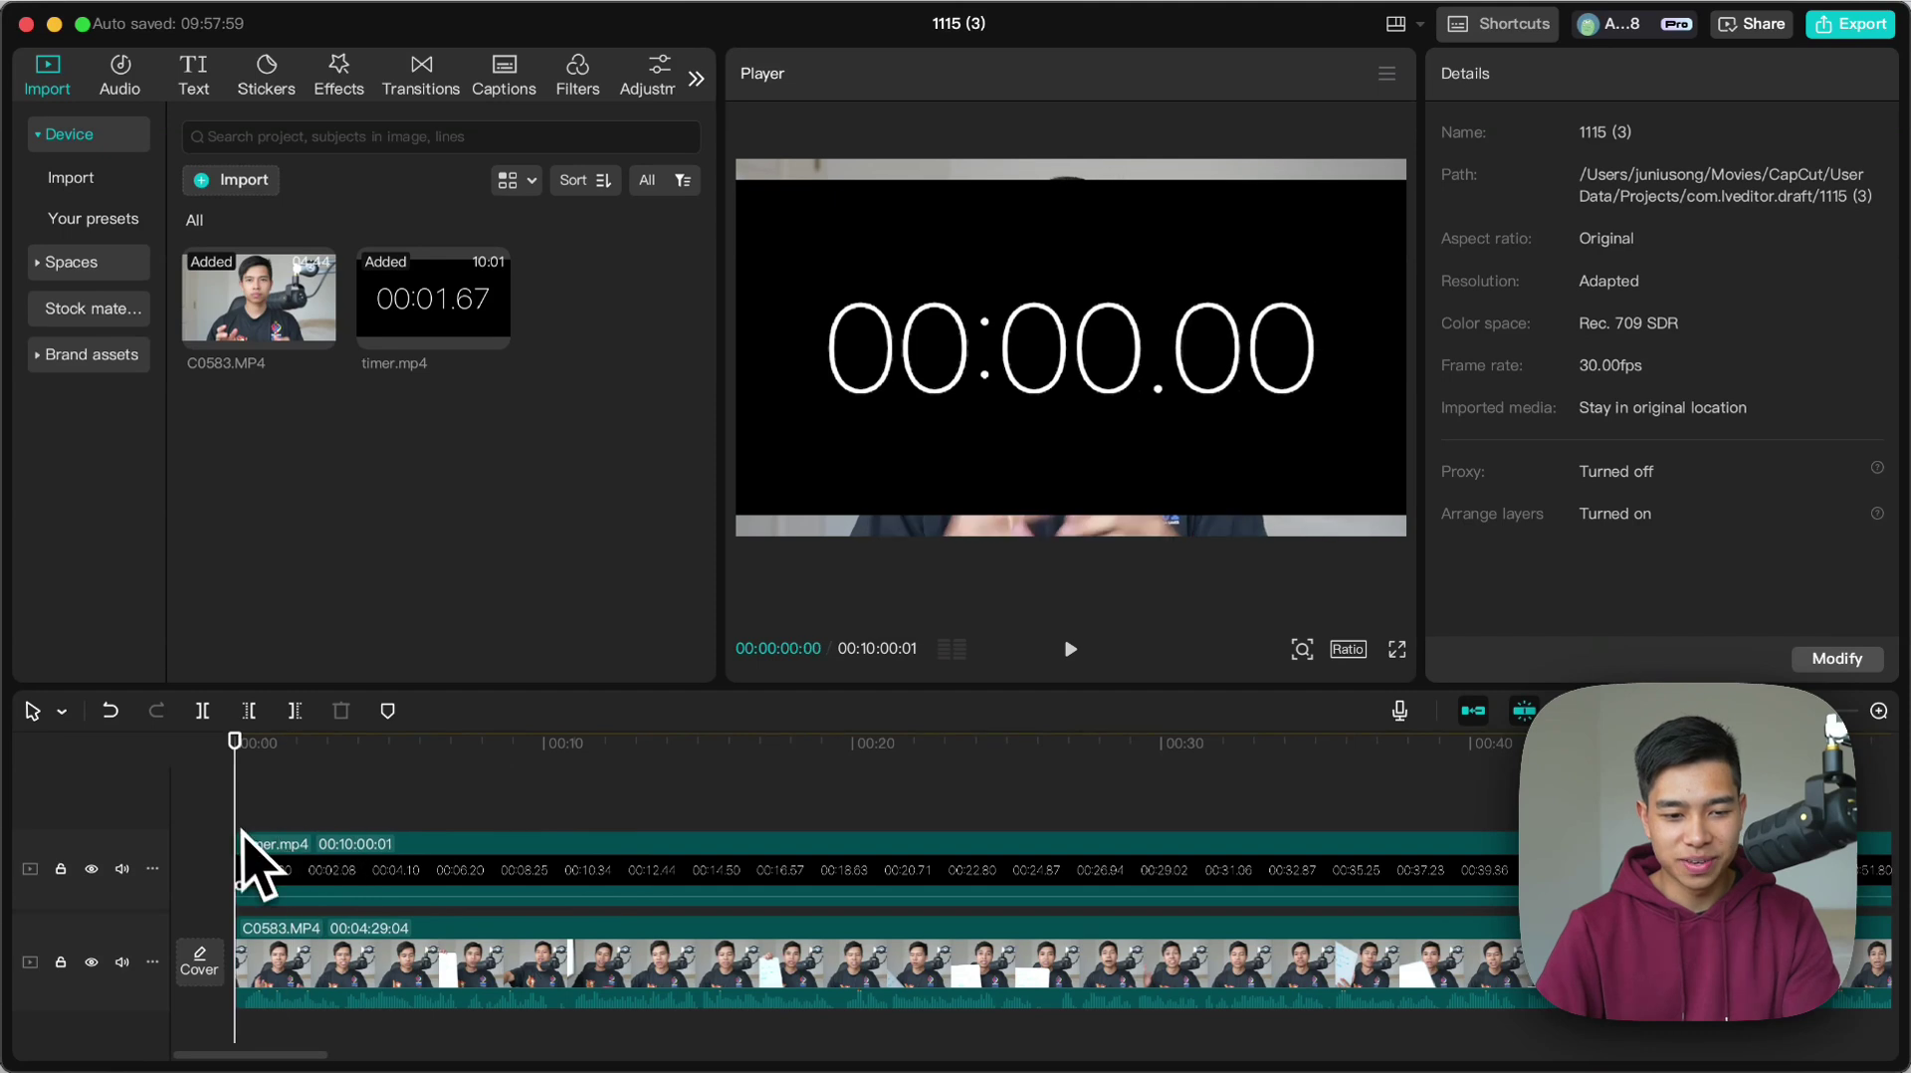
{"action": "left_click", "coordinate": [244, 841]}
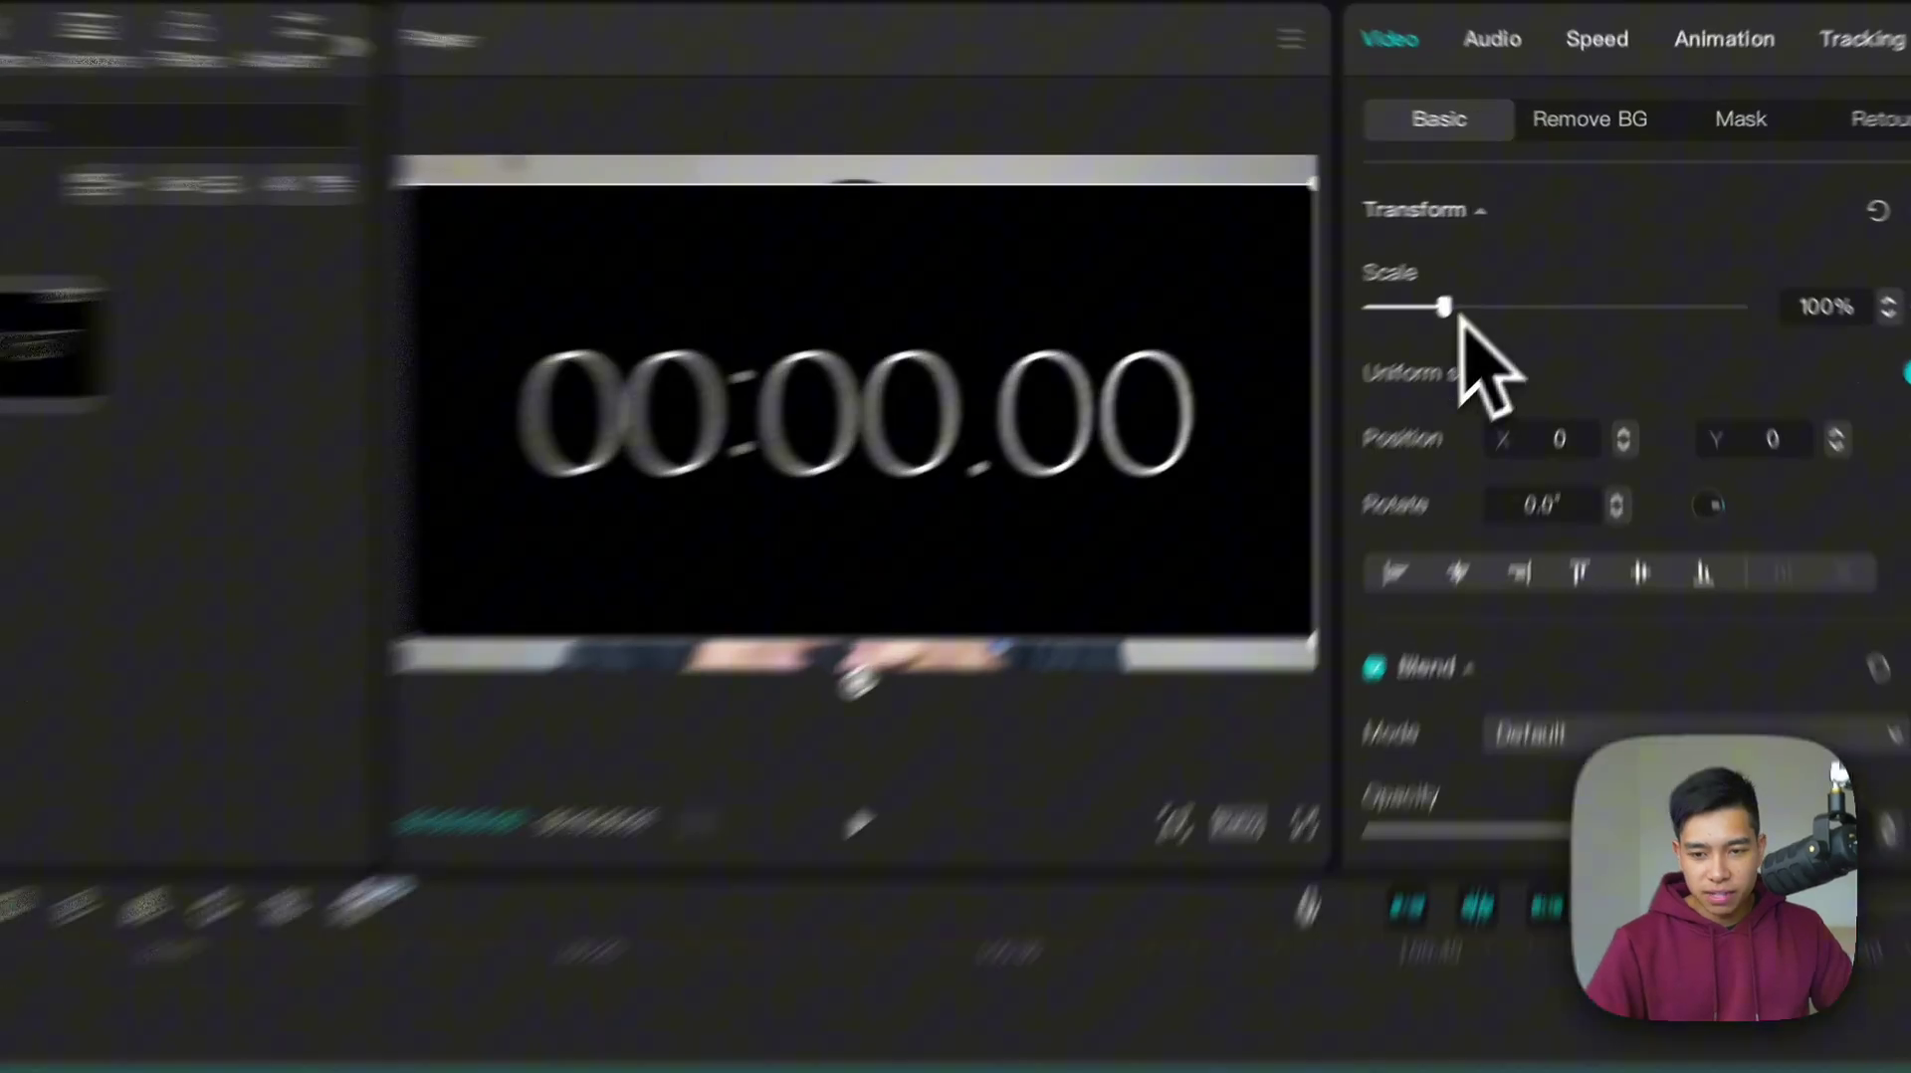
- Scale the stopwatch overlay to 38% and move it to the bottom-right corner (X 1198, Y -719)
{"action": "left_click_drag", "start_coordinate": [1501, 271], "coordinate": [1469, 264]}
{"action": "left_click_drag", "start_coordinate": [1292, 349], "coordinate": [1274, 351]}
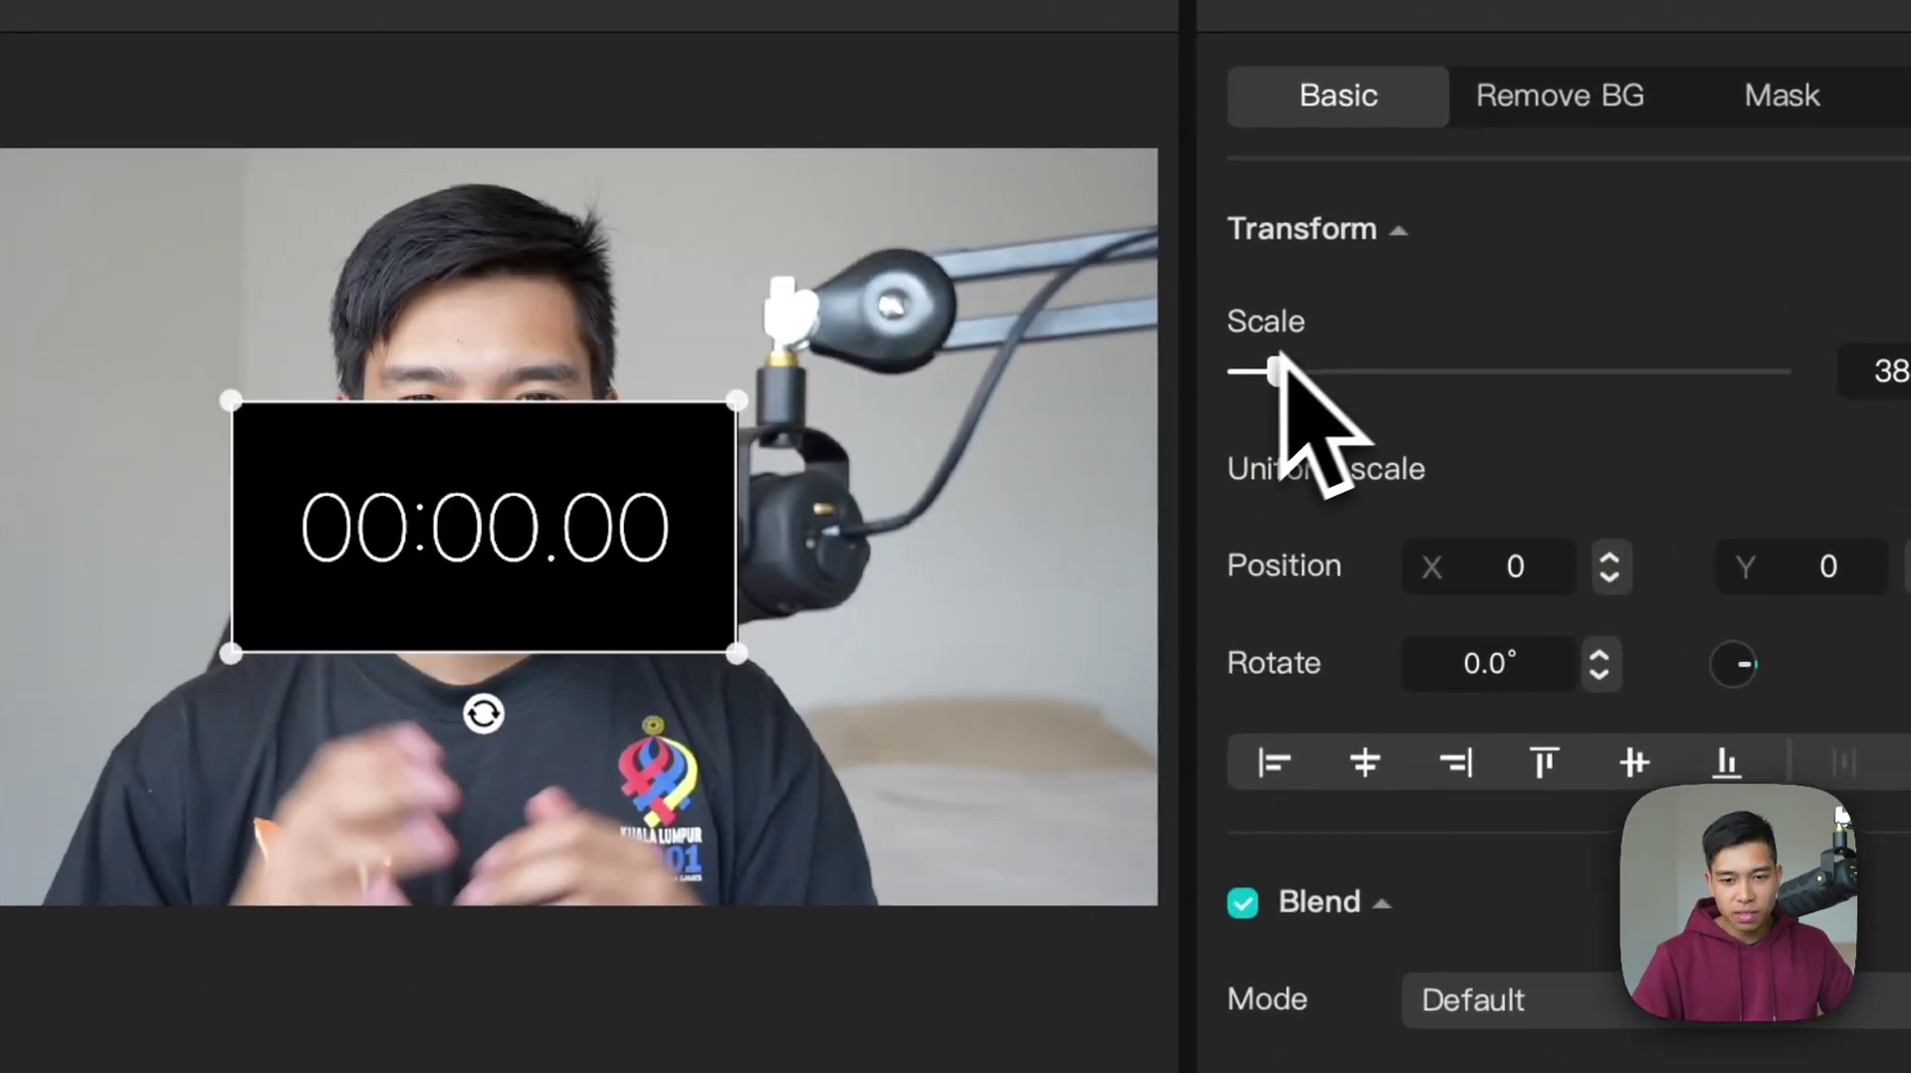
{"action": "left_click_drag", "start_coordinate": [467, 453], "coordinate": [974, 717]}
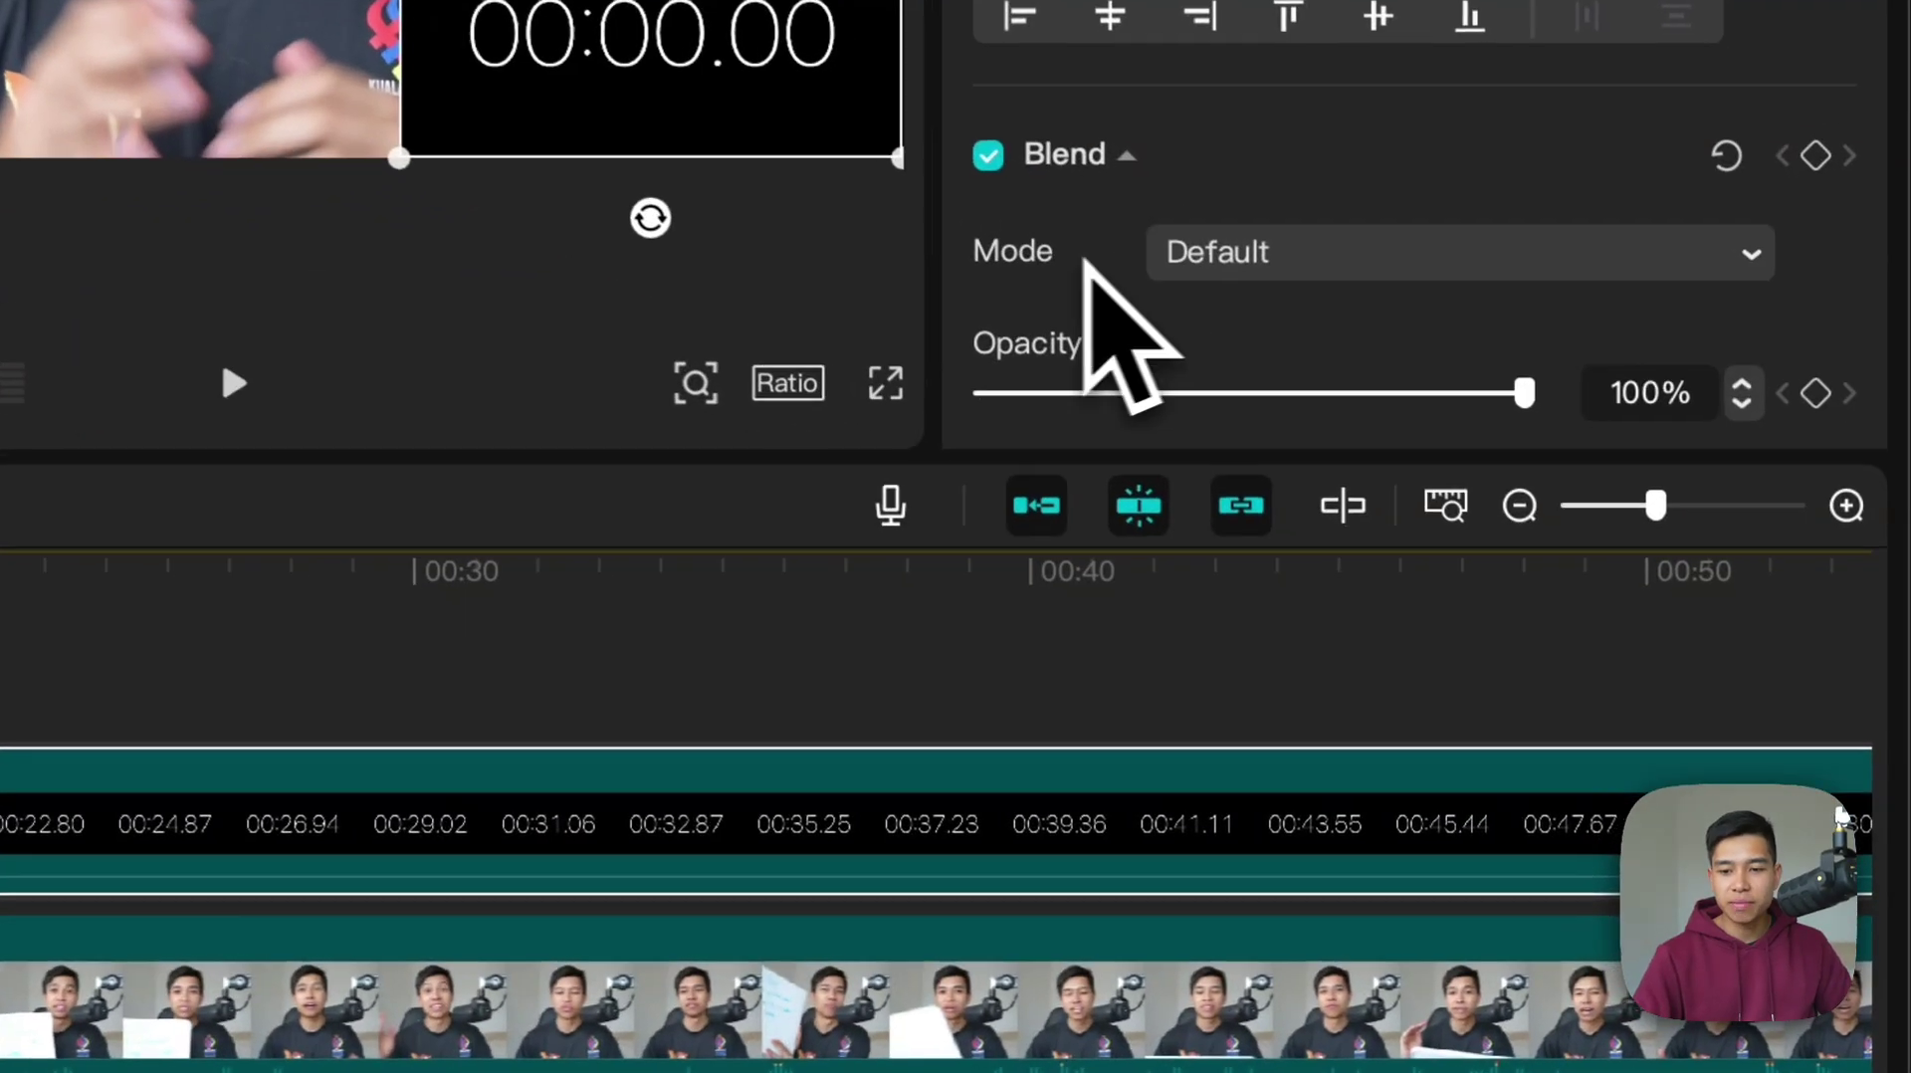
{"action": "left_click", "coordinate": [1607, 586]}
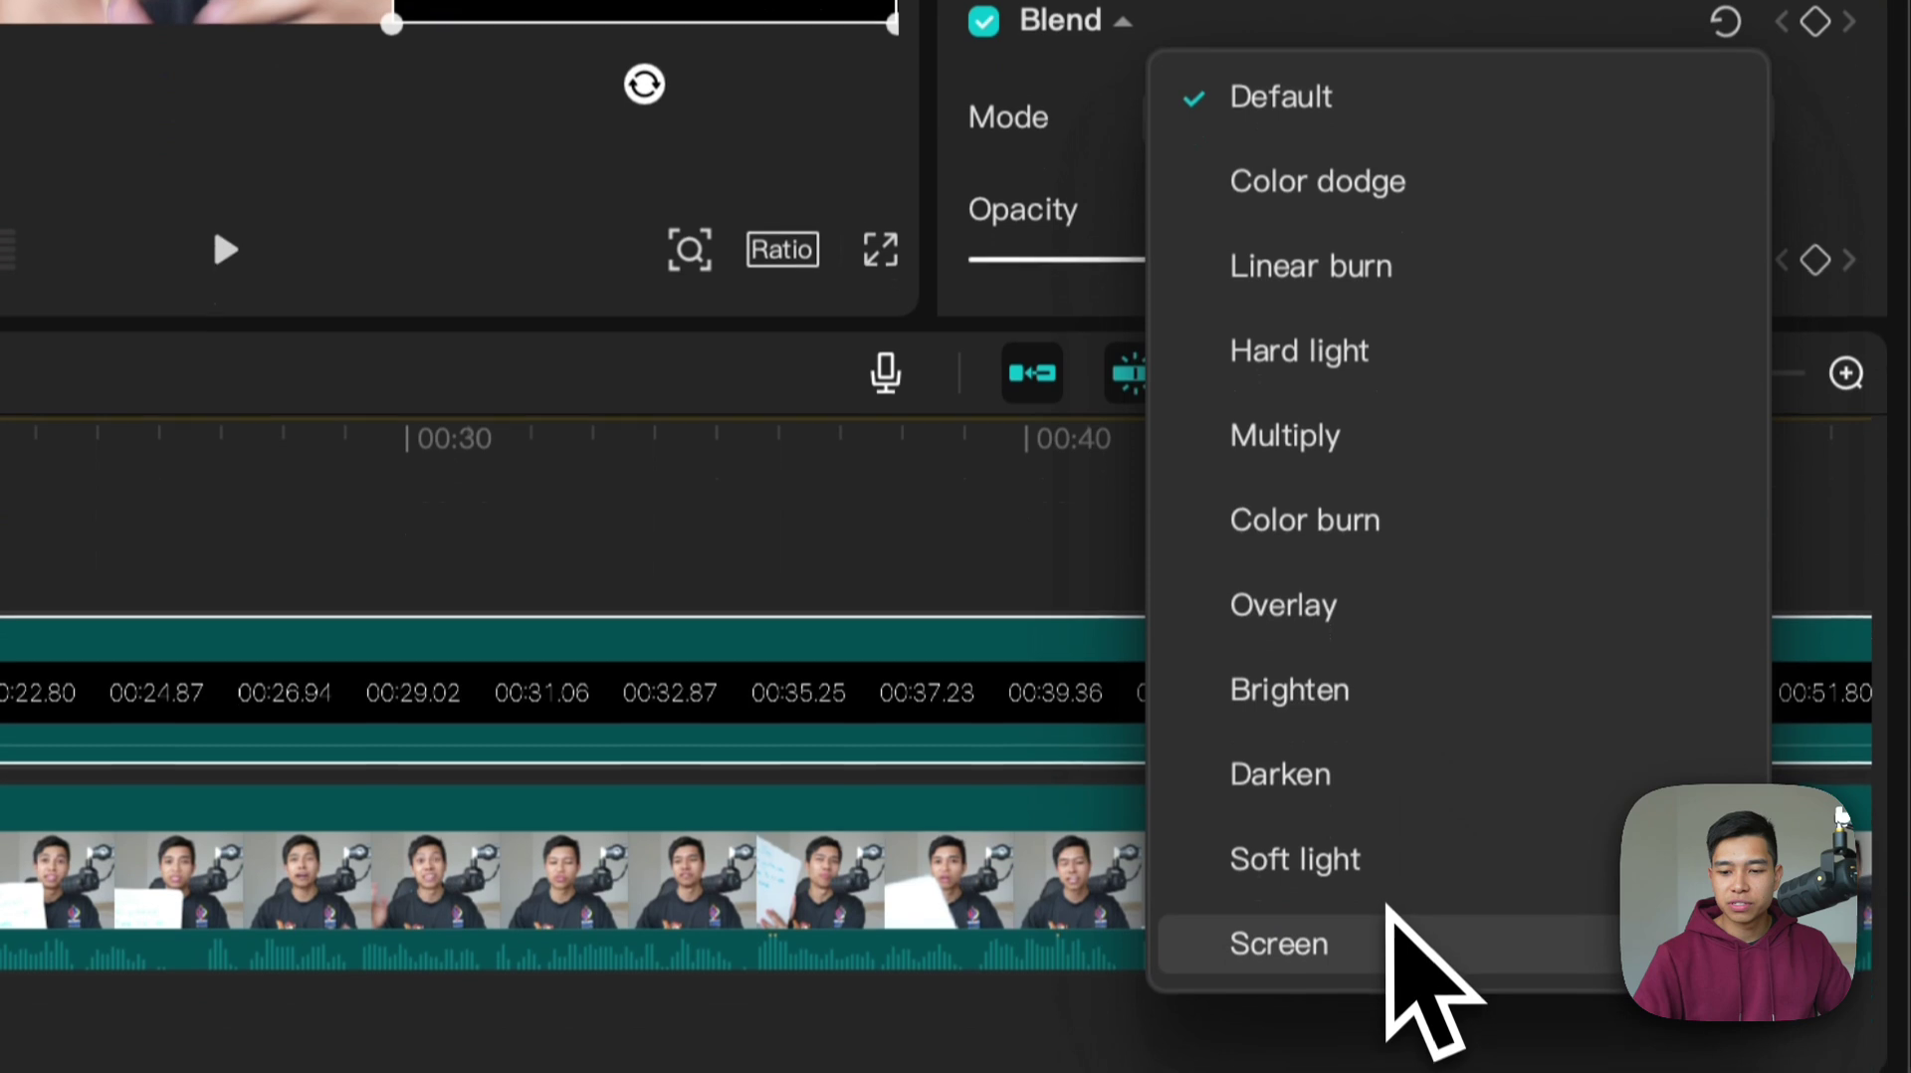
{"action": "left_click", "coordinate": [1389, 1063]}
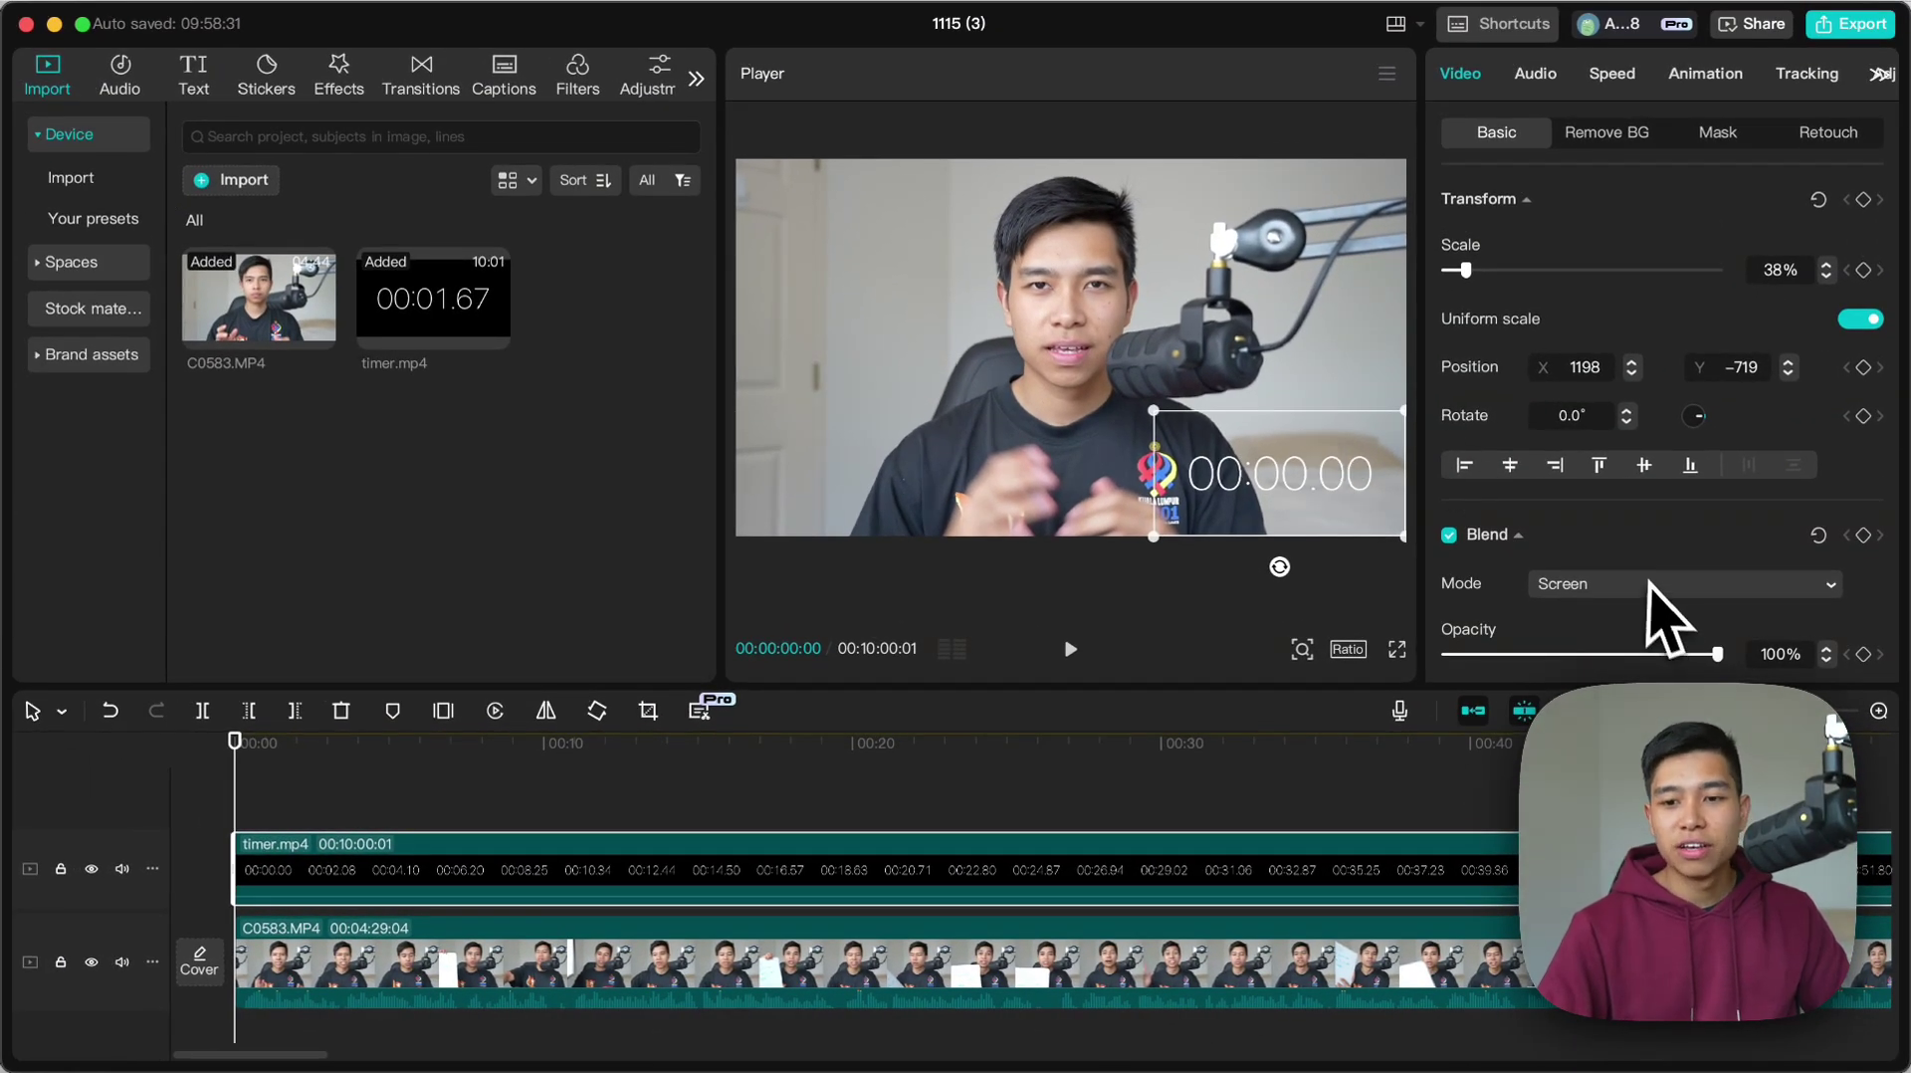
{"action": "left_click", "coordinate": [1649, 583]}
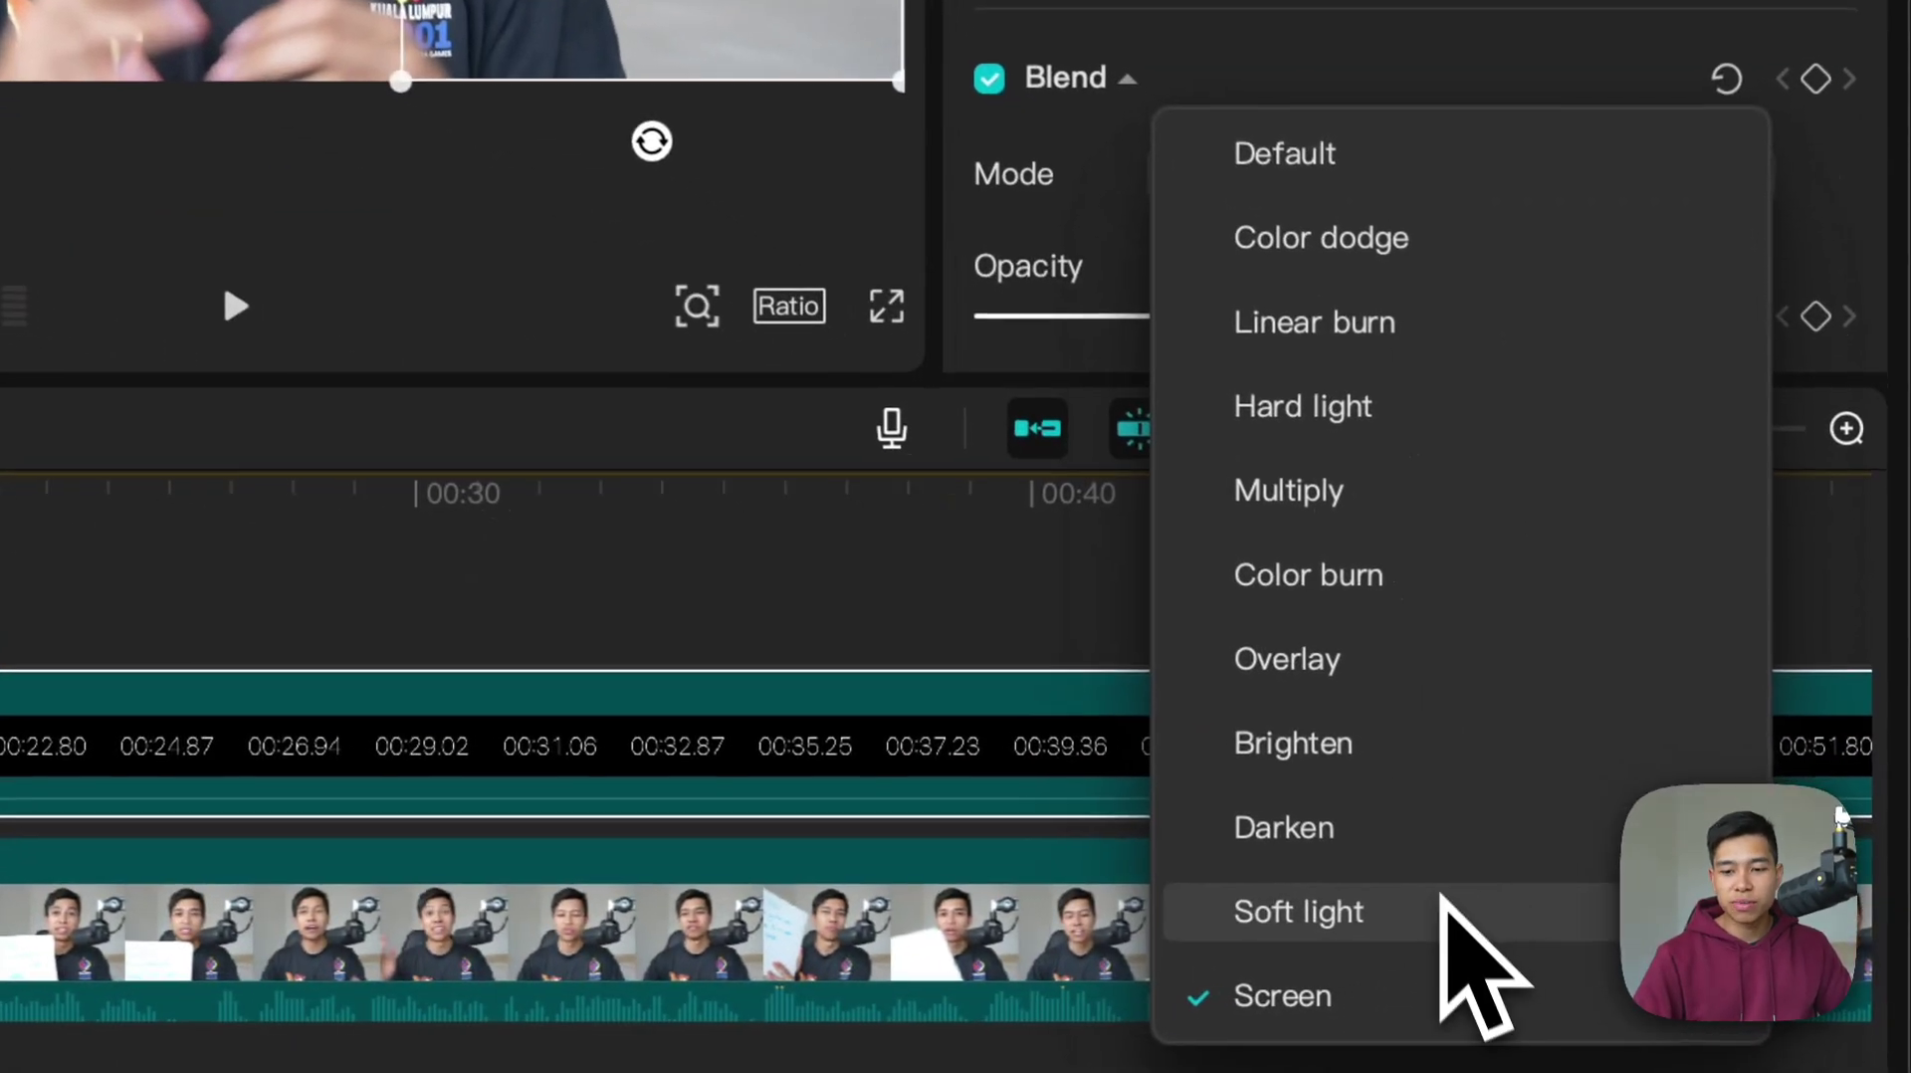
{"action": "left_click", "coordinate": [1677, 954]}
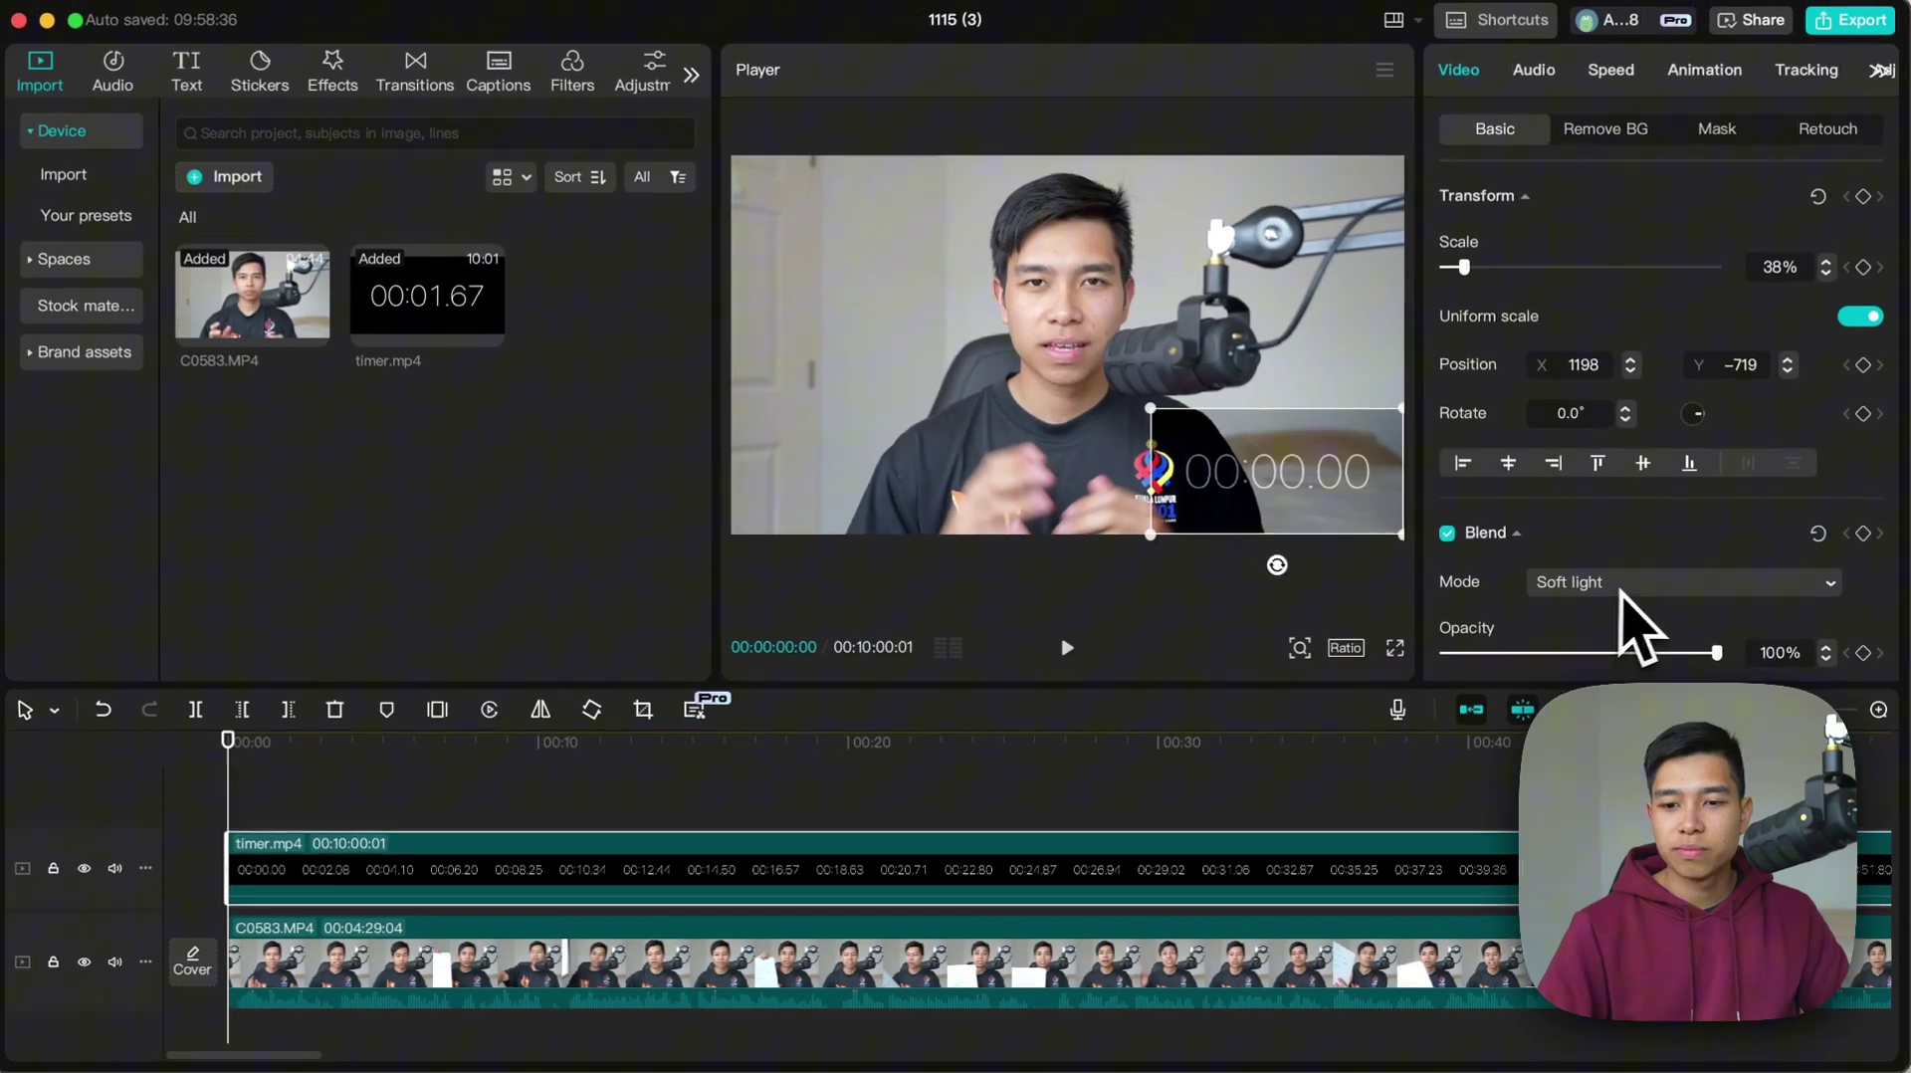
{"action": "left_click", "coordinate": [1633, 585]}
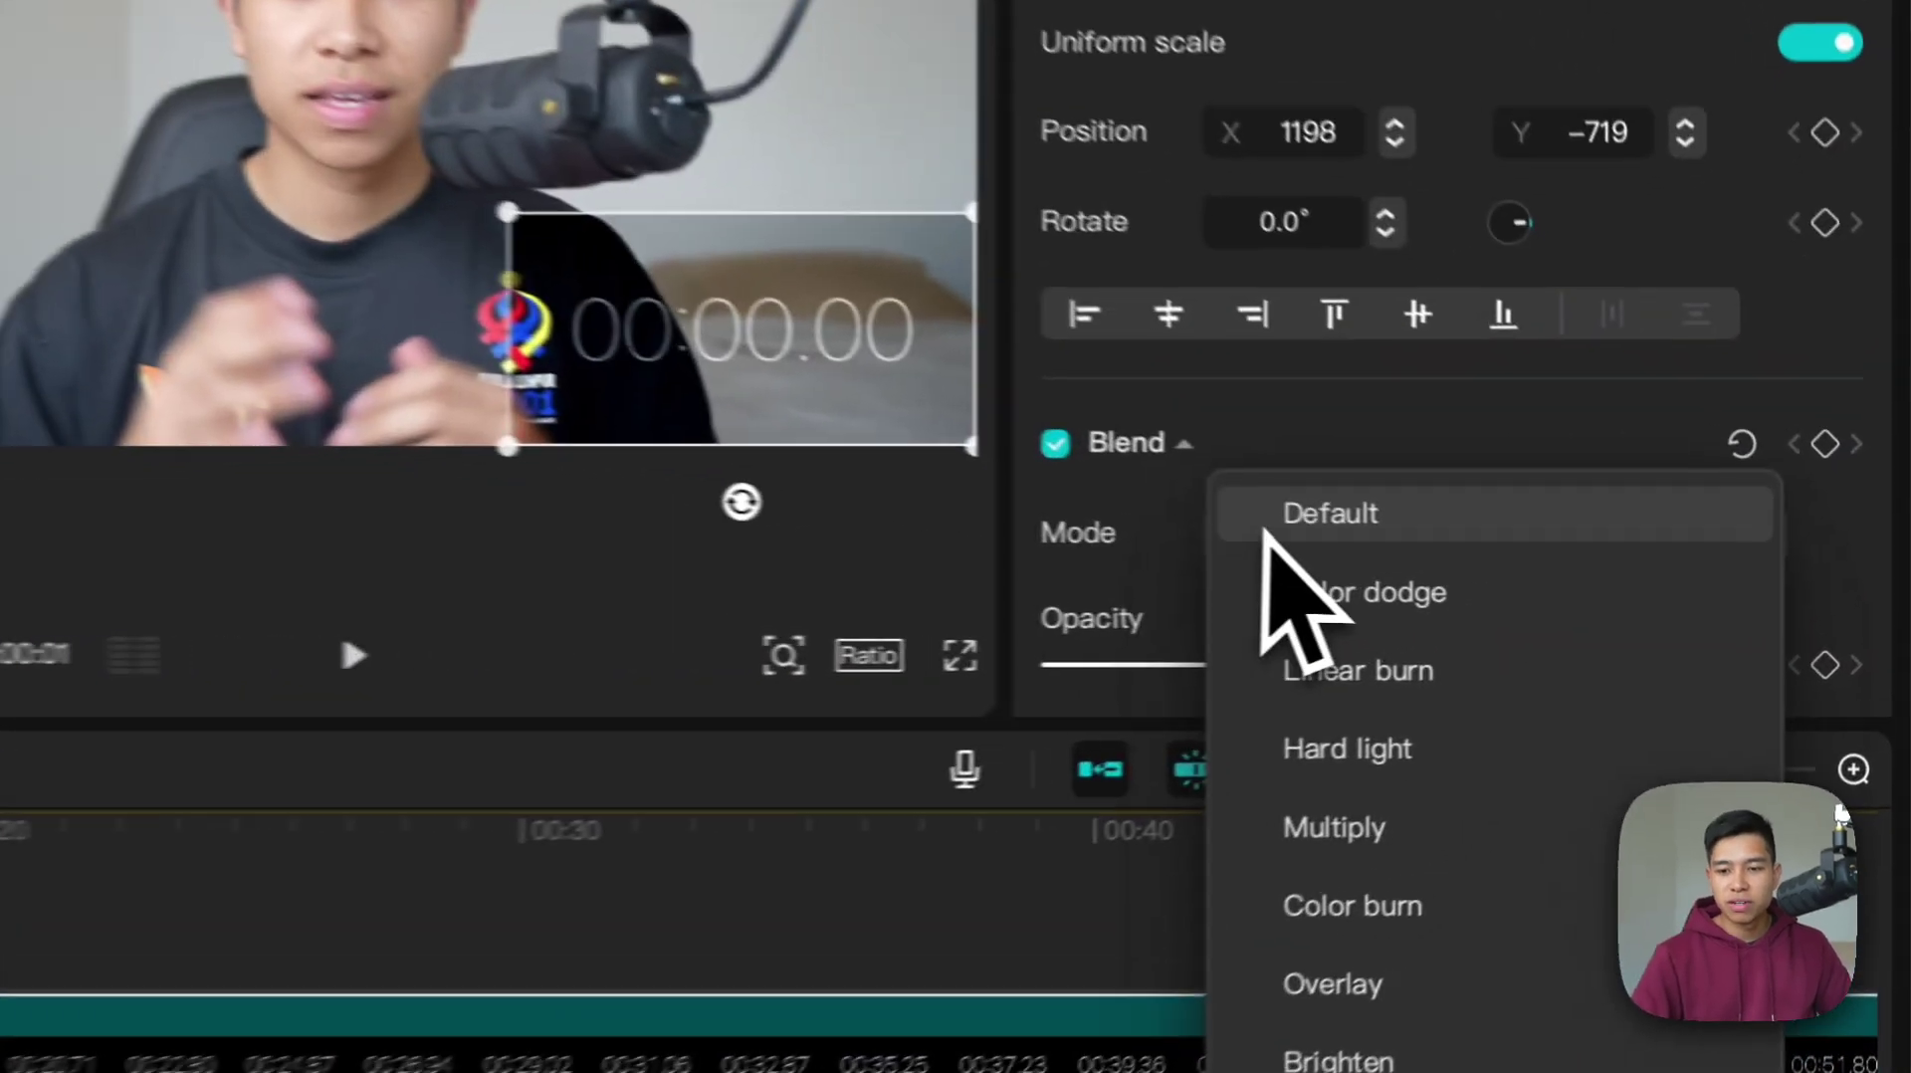
{"action": "left_click", "coordinate": [1563, 575]}
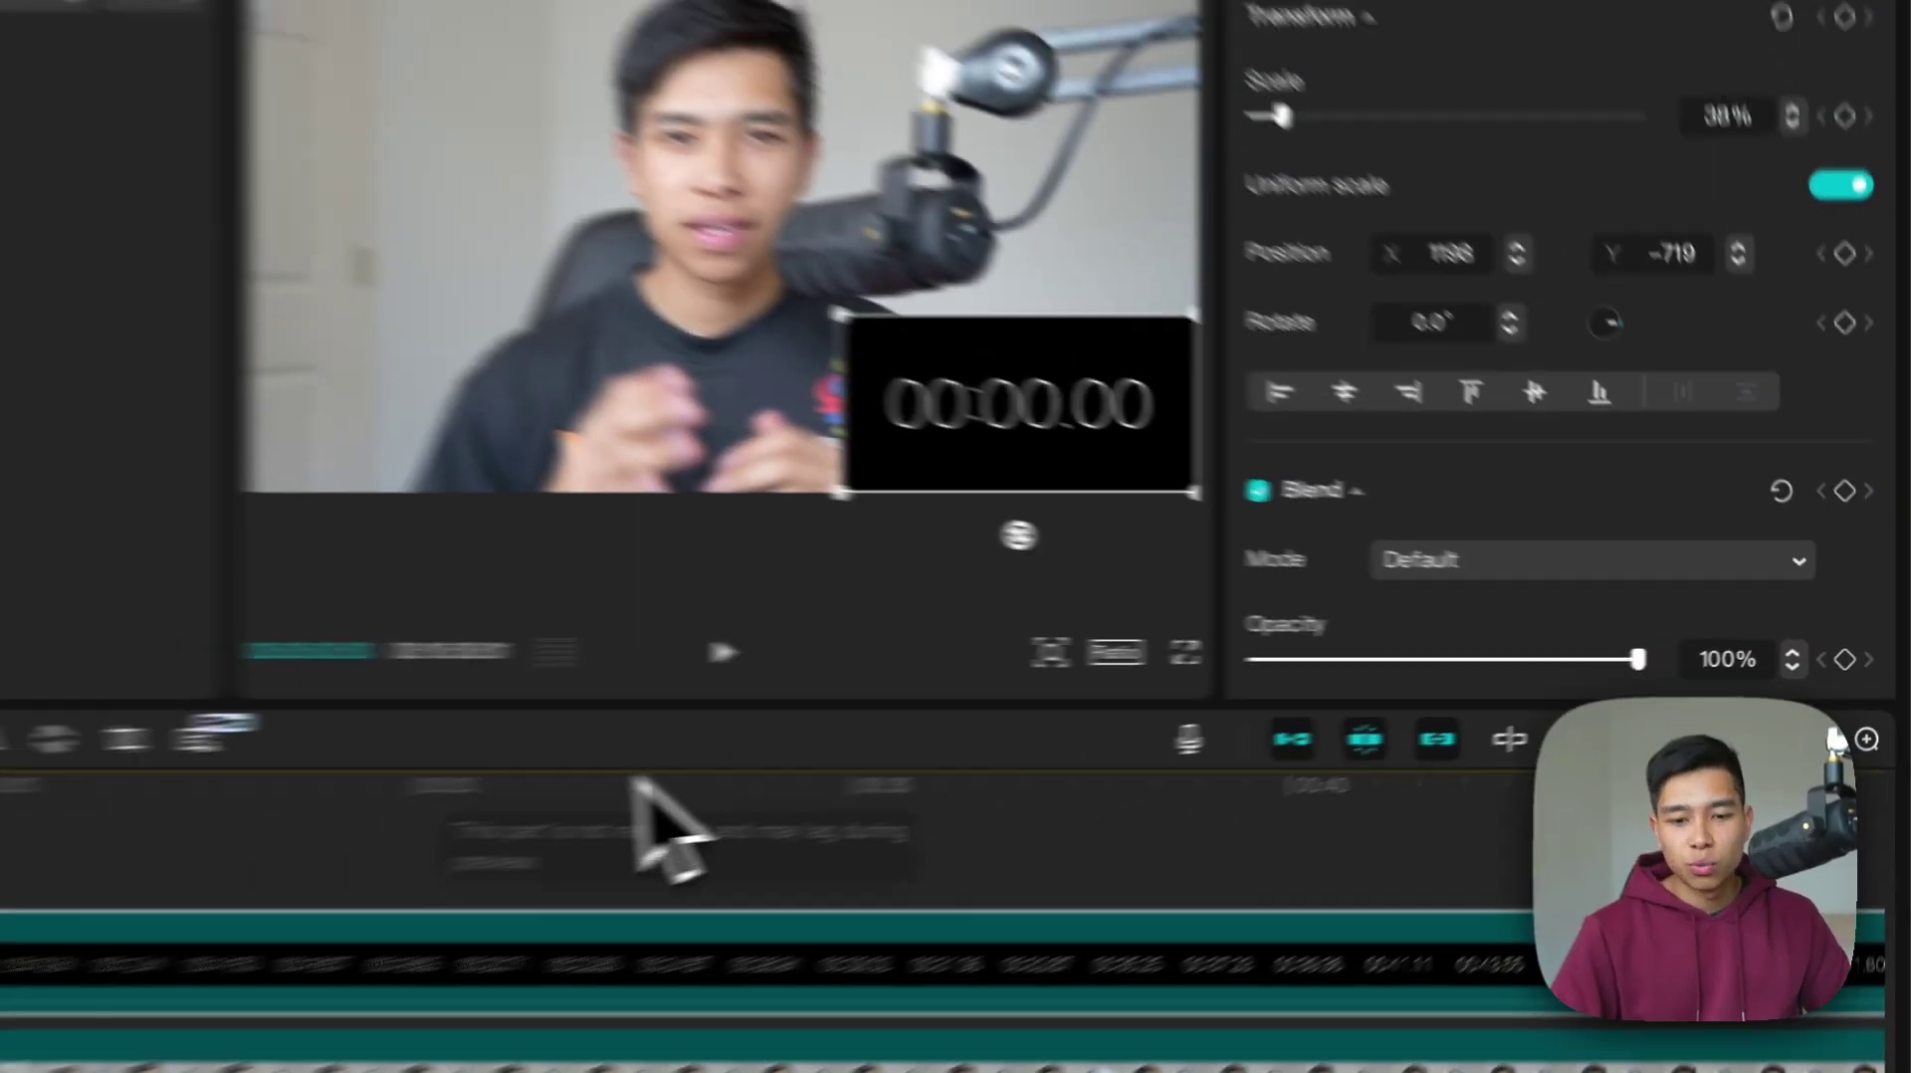
{"action": "left_click_drag", "start_coordinate": [662, 826], "coordinate": [400, 874]}
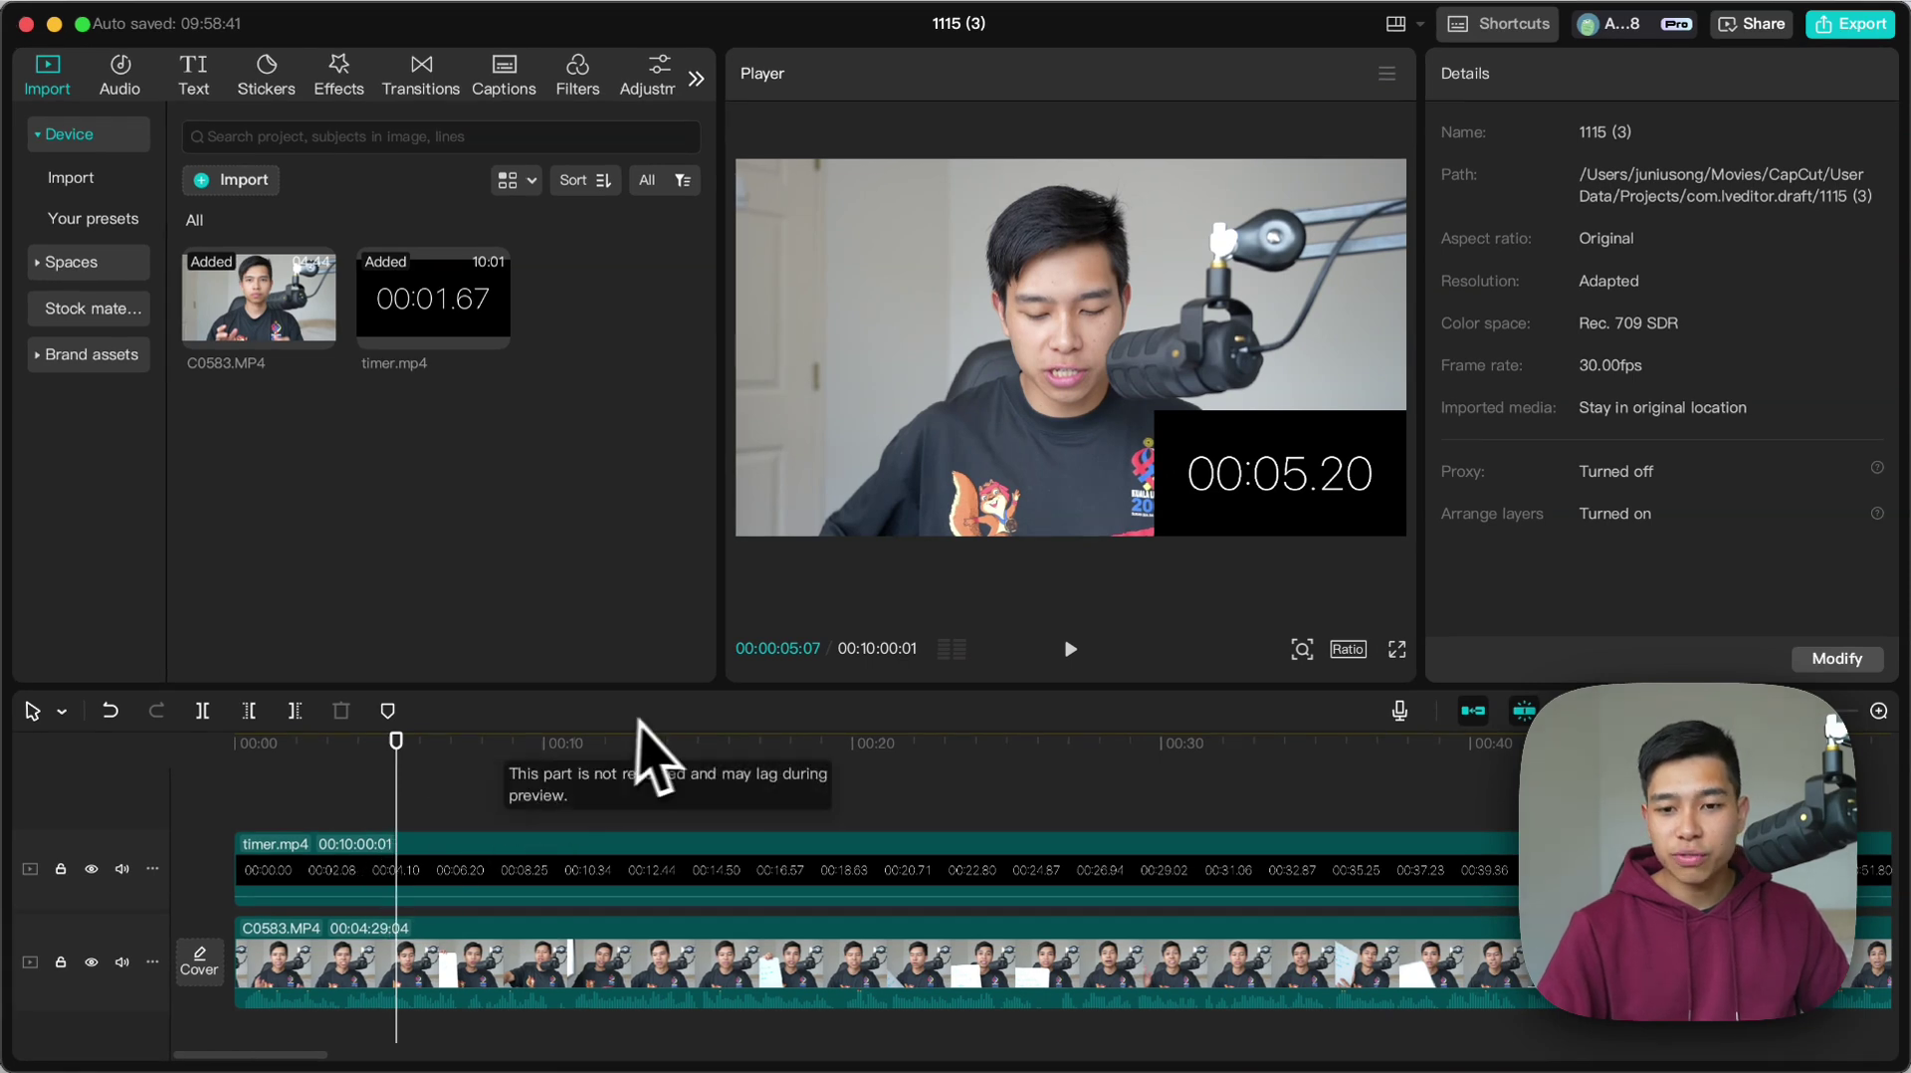
- Apply a rectangle mask to timer.mp4, fit it around the digits, and round its corners
{"action": "left_click", "coordinate": [562, 876]}
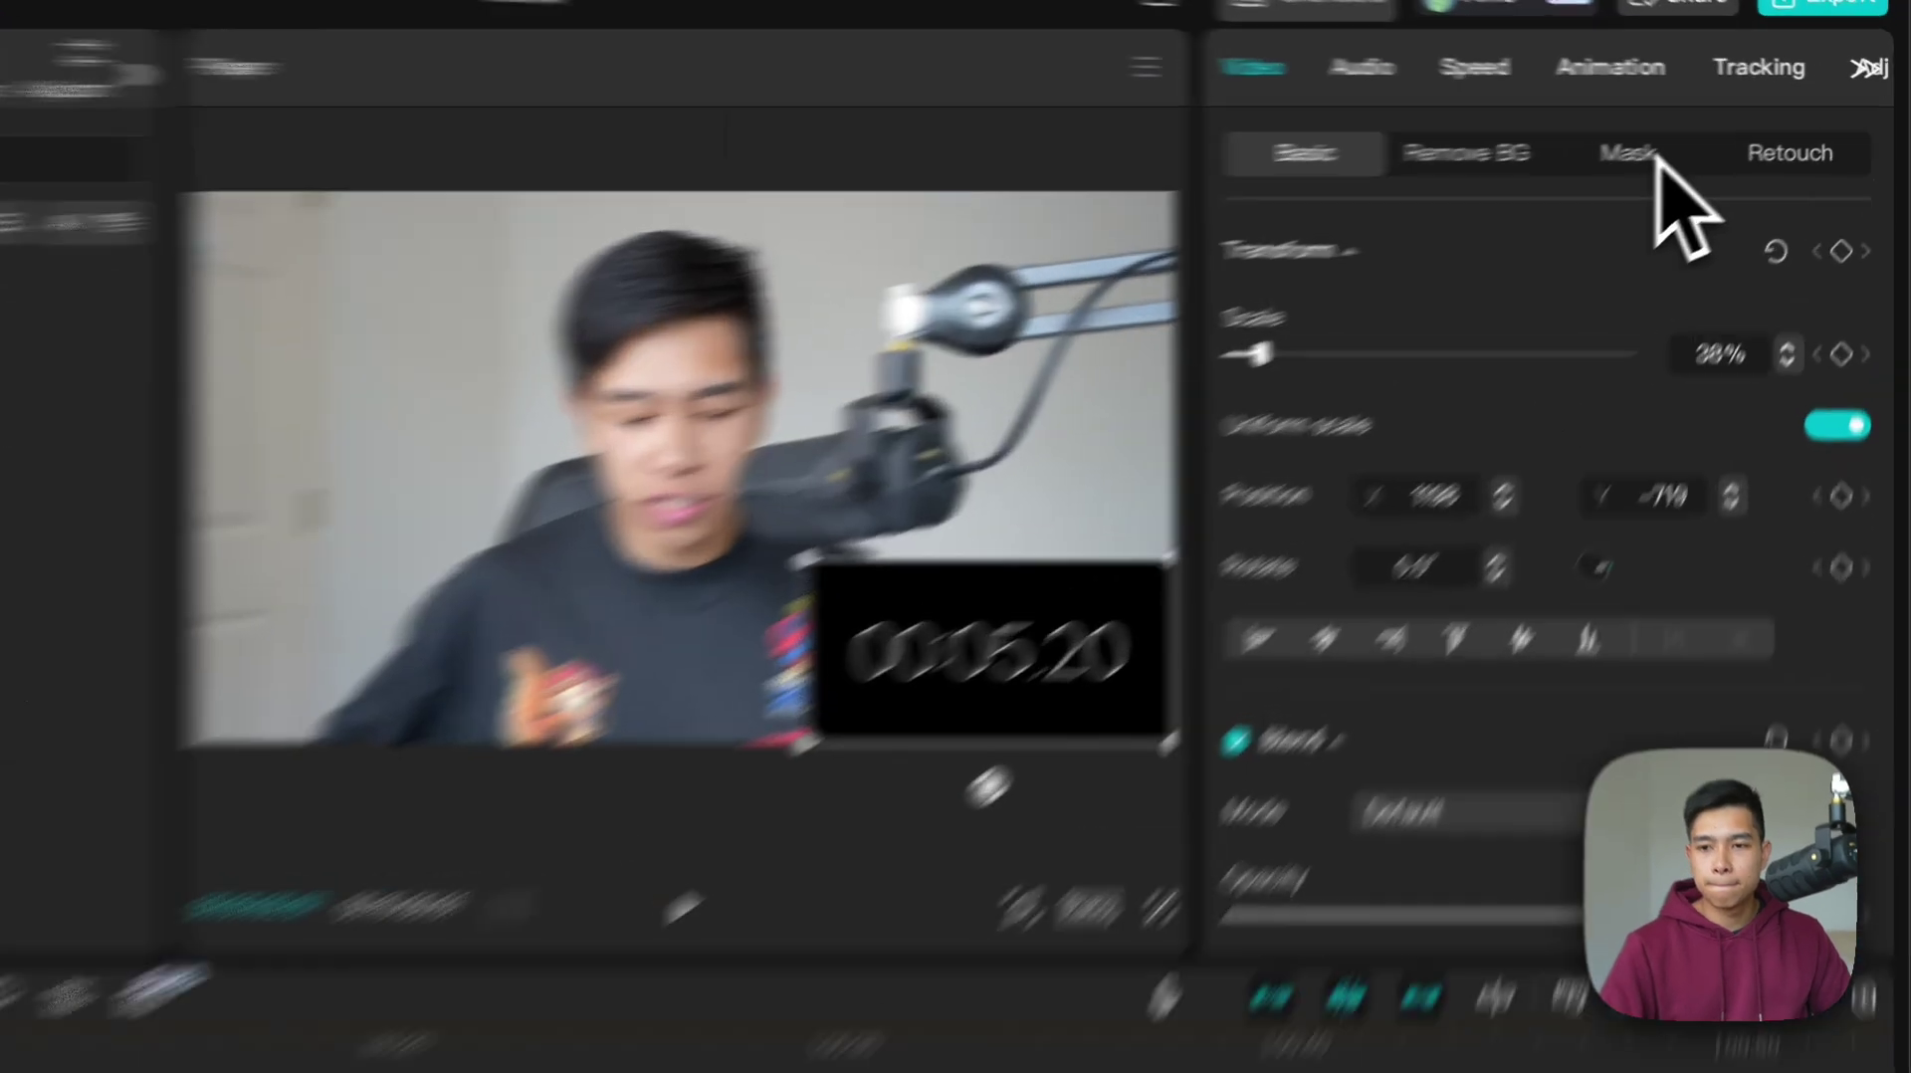
{"action": "left_click", "coordinate": [1714, 134]}
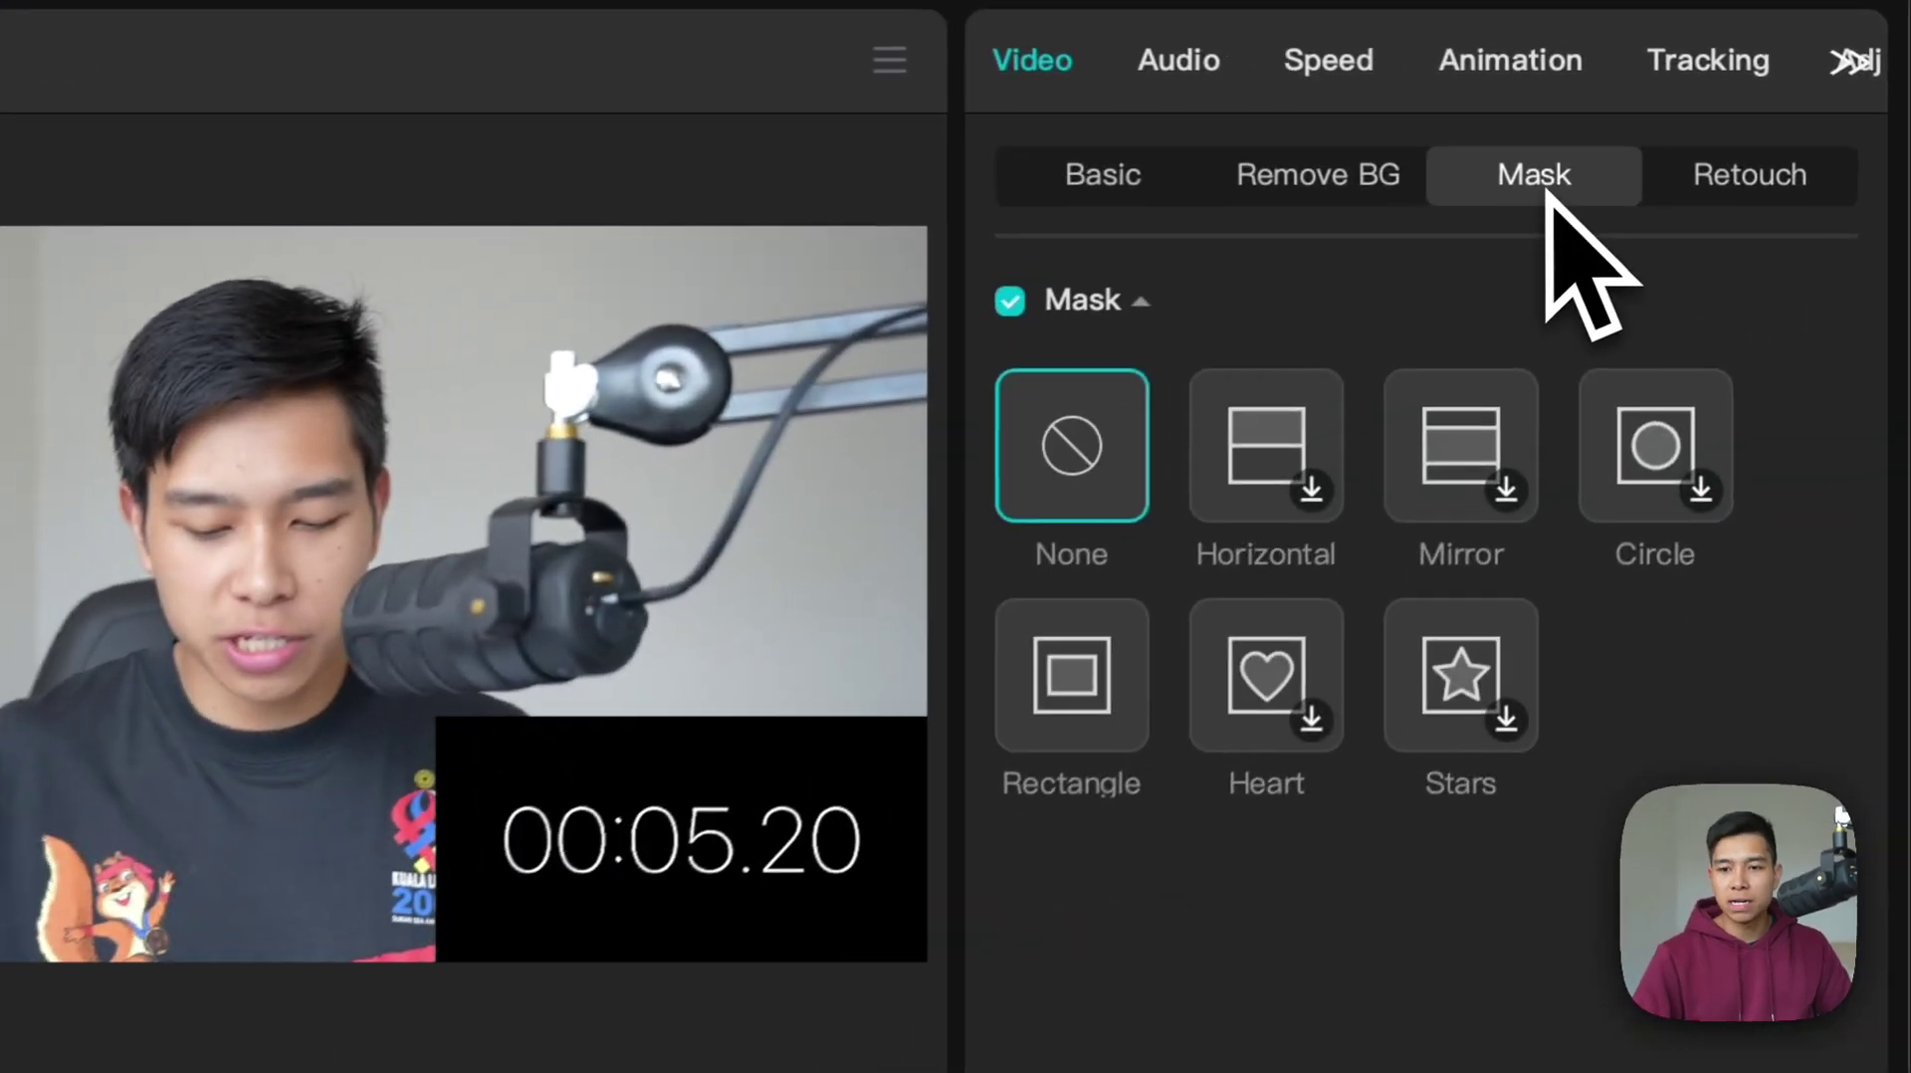
{"action": "left_click", "coordinate": [1047, 697]}
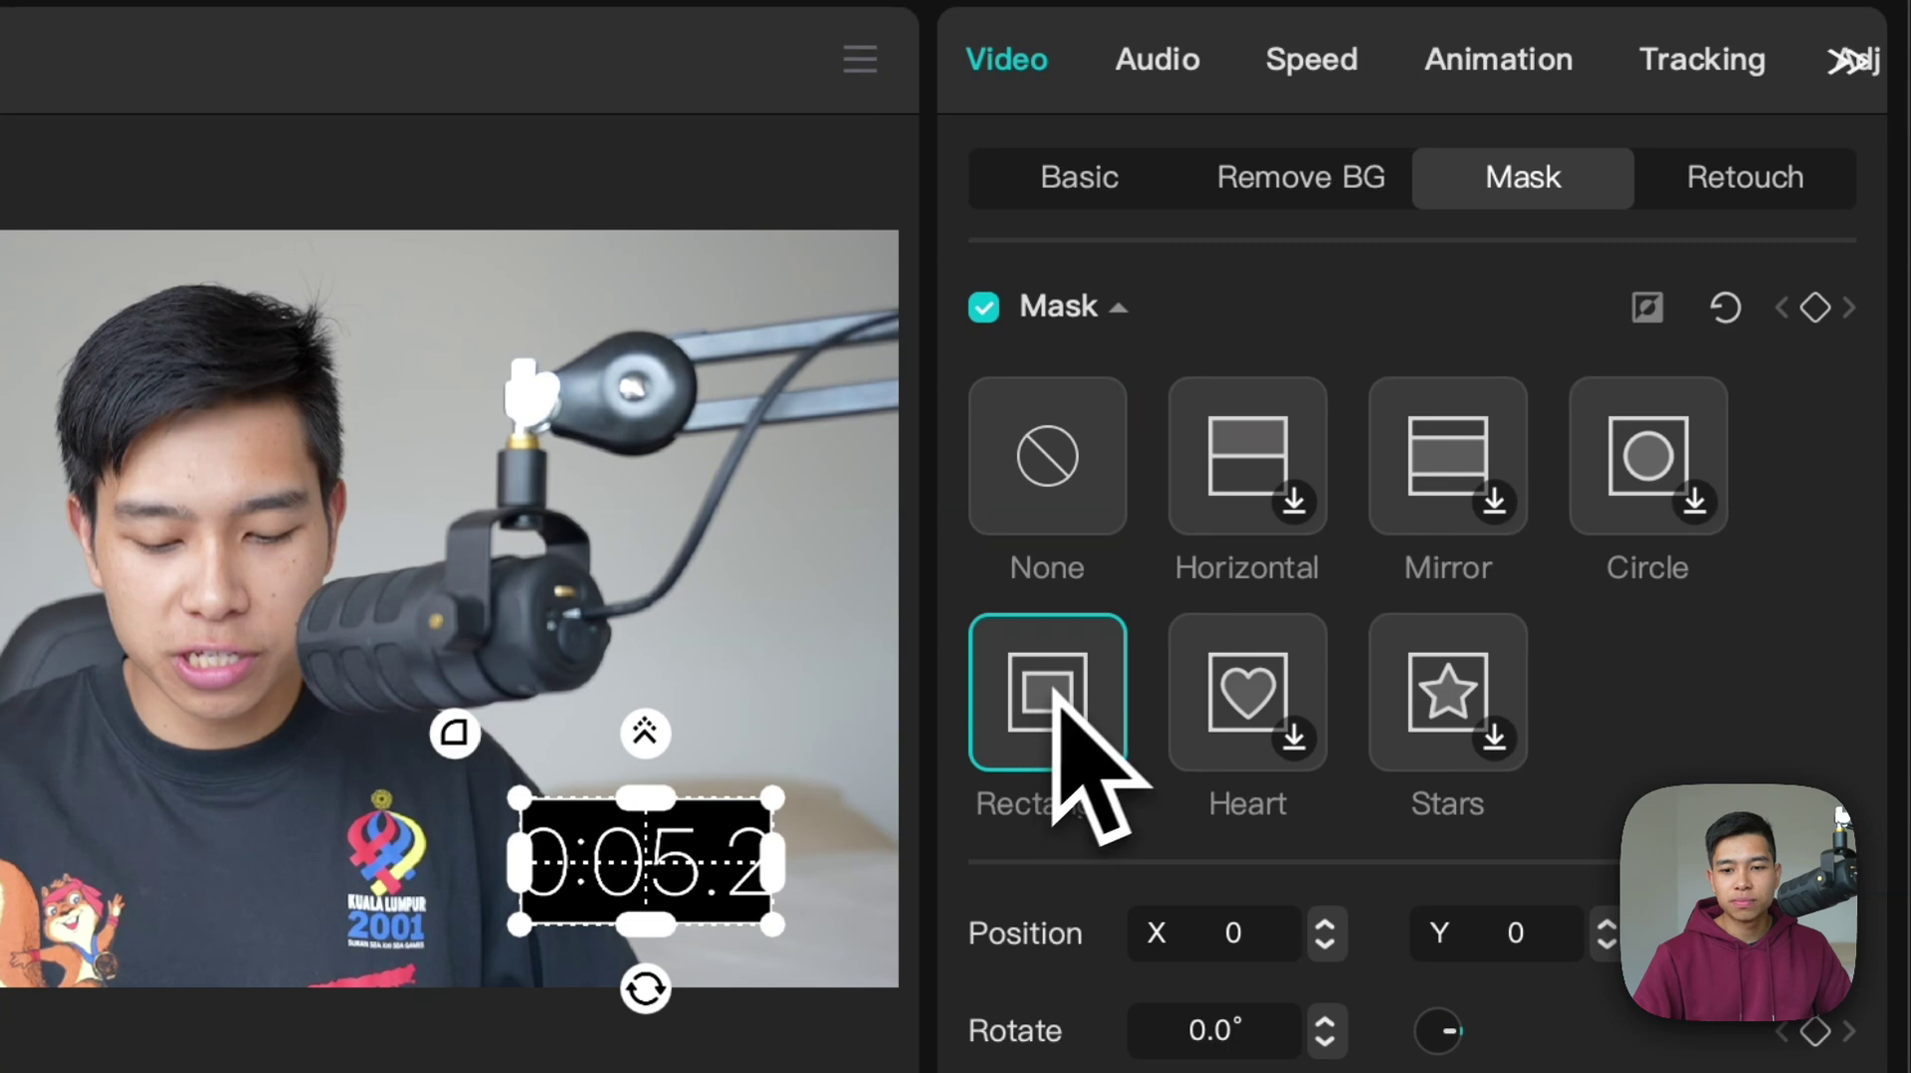
{"action": "left_click_drag", "start_coordinate": [781, 889], "coordinate": [858, 889]}
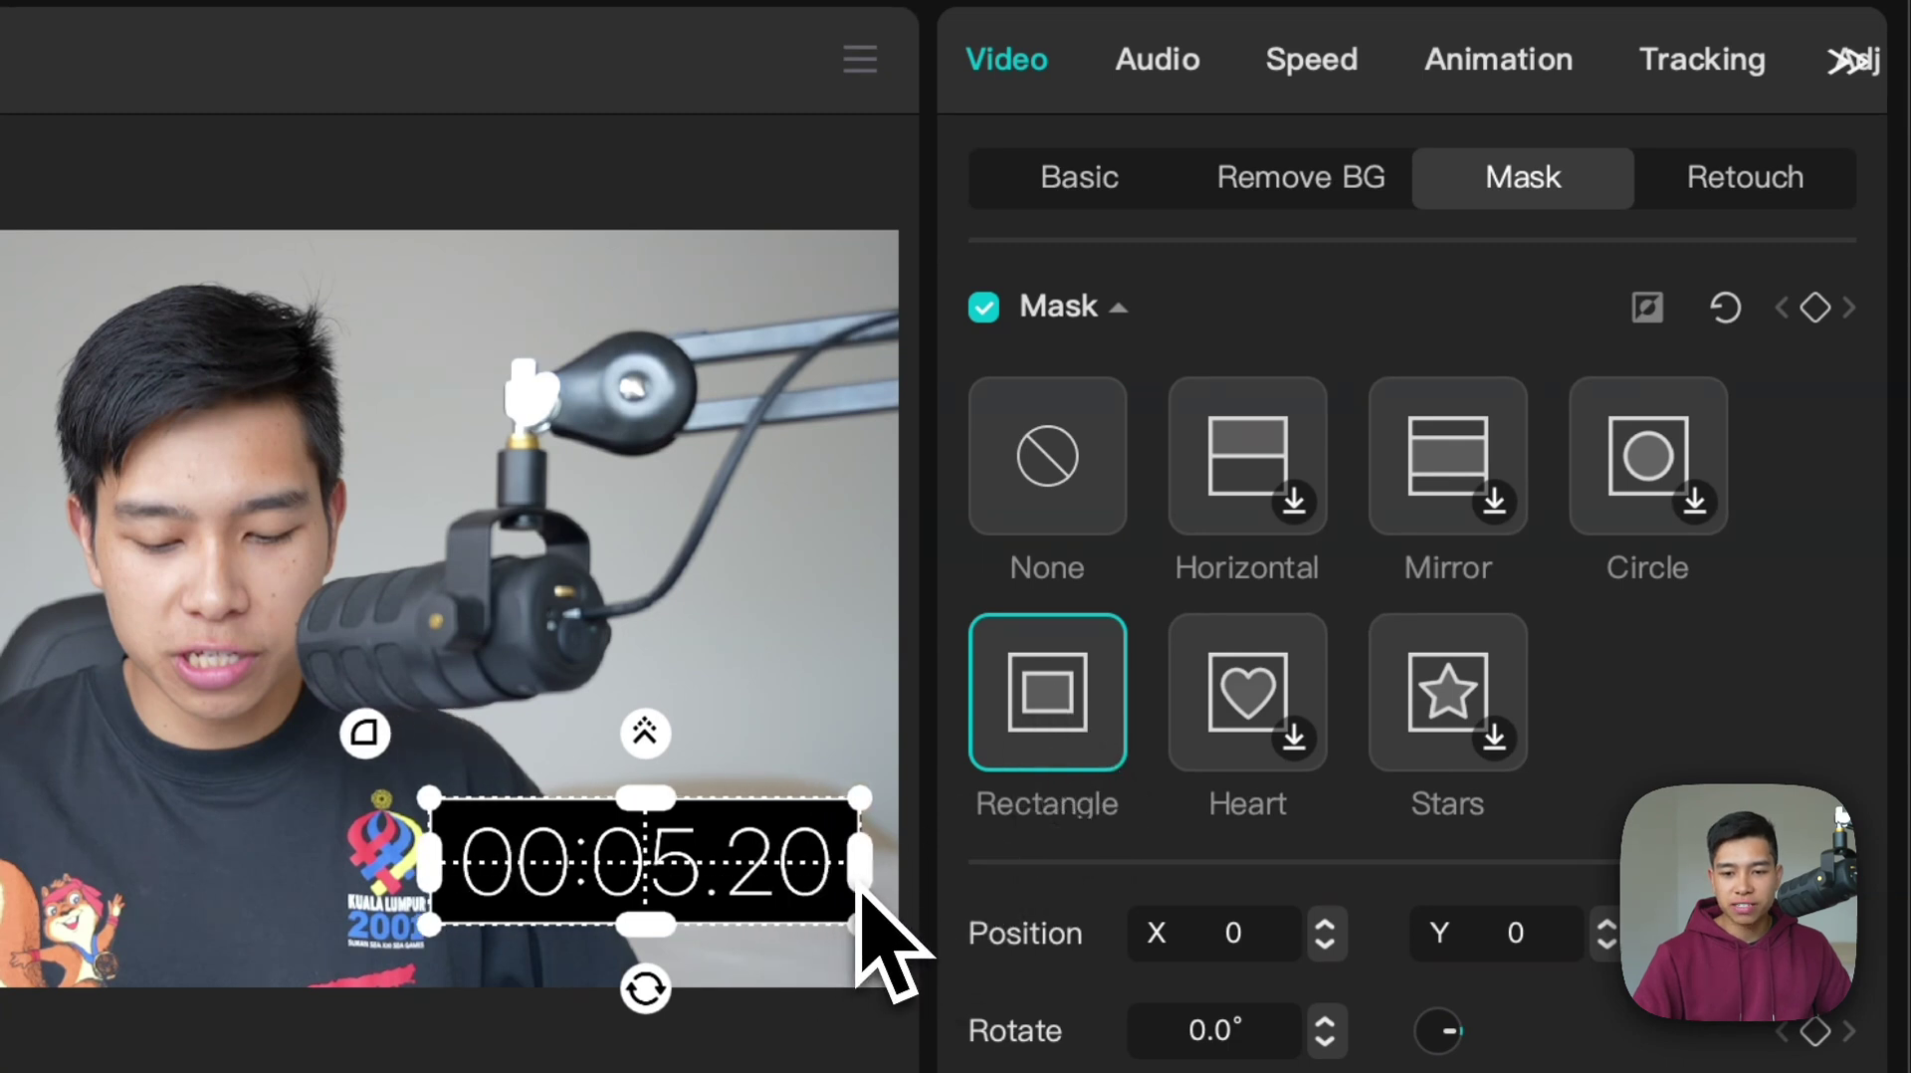
{"action": "left_click_drag", "start_coordinate": [647, 799], "coordinate": [657, 776]}
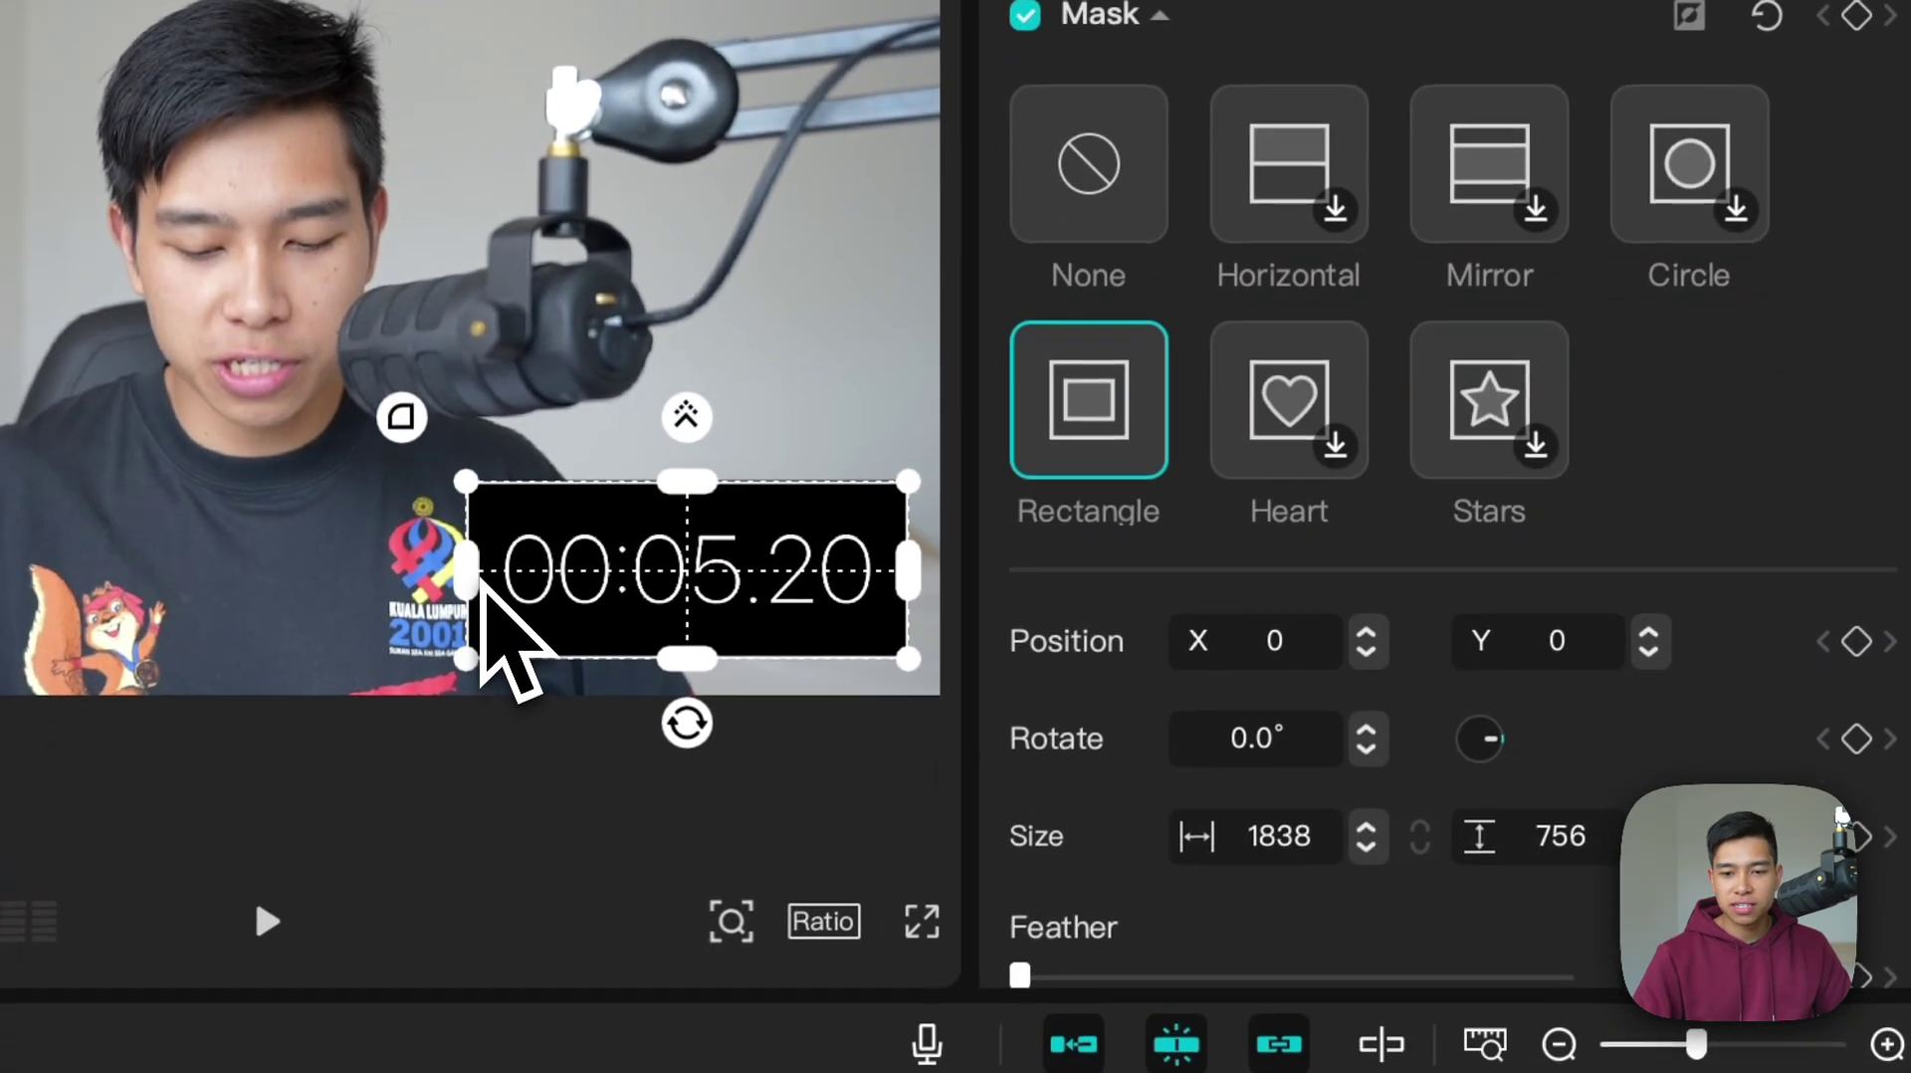
{"action": "left_click_drag", "start_coordinate": [445, 880], "coordinate": [439, 881]}
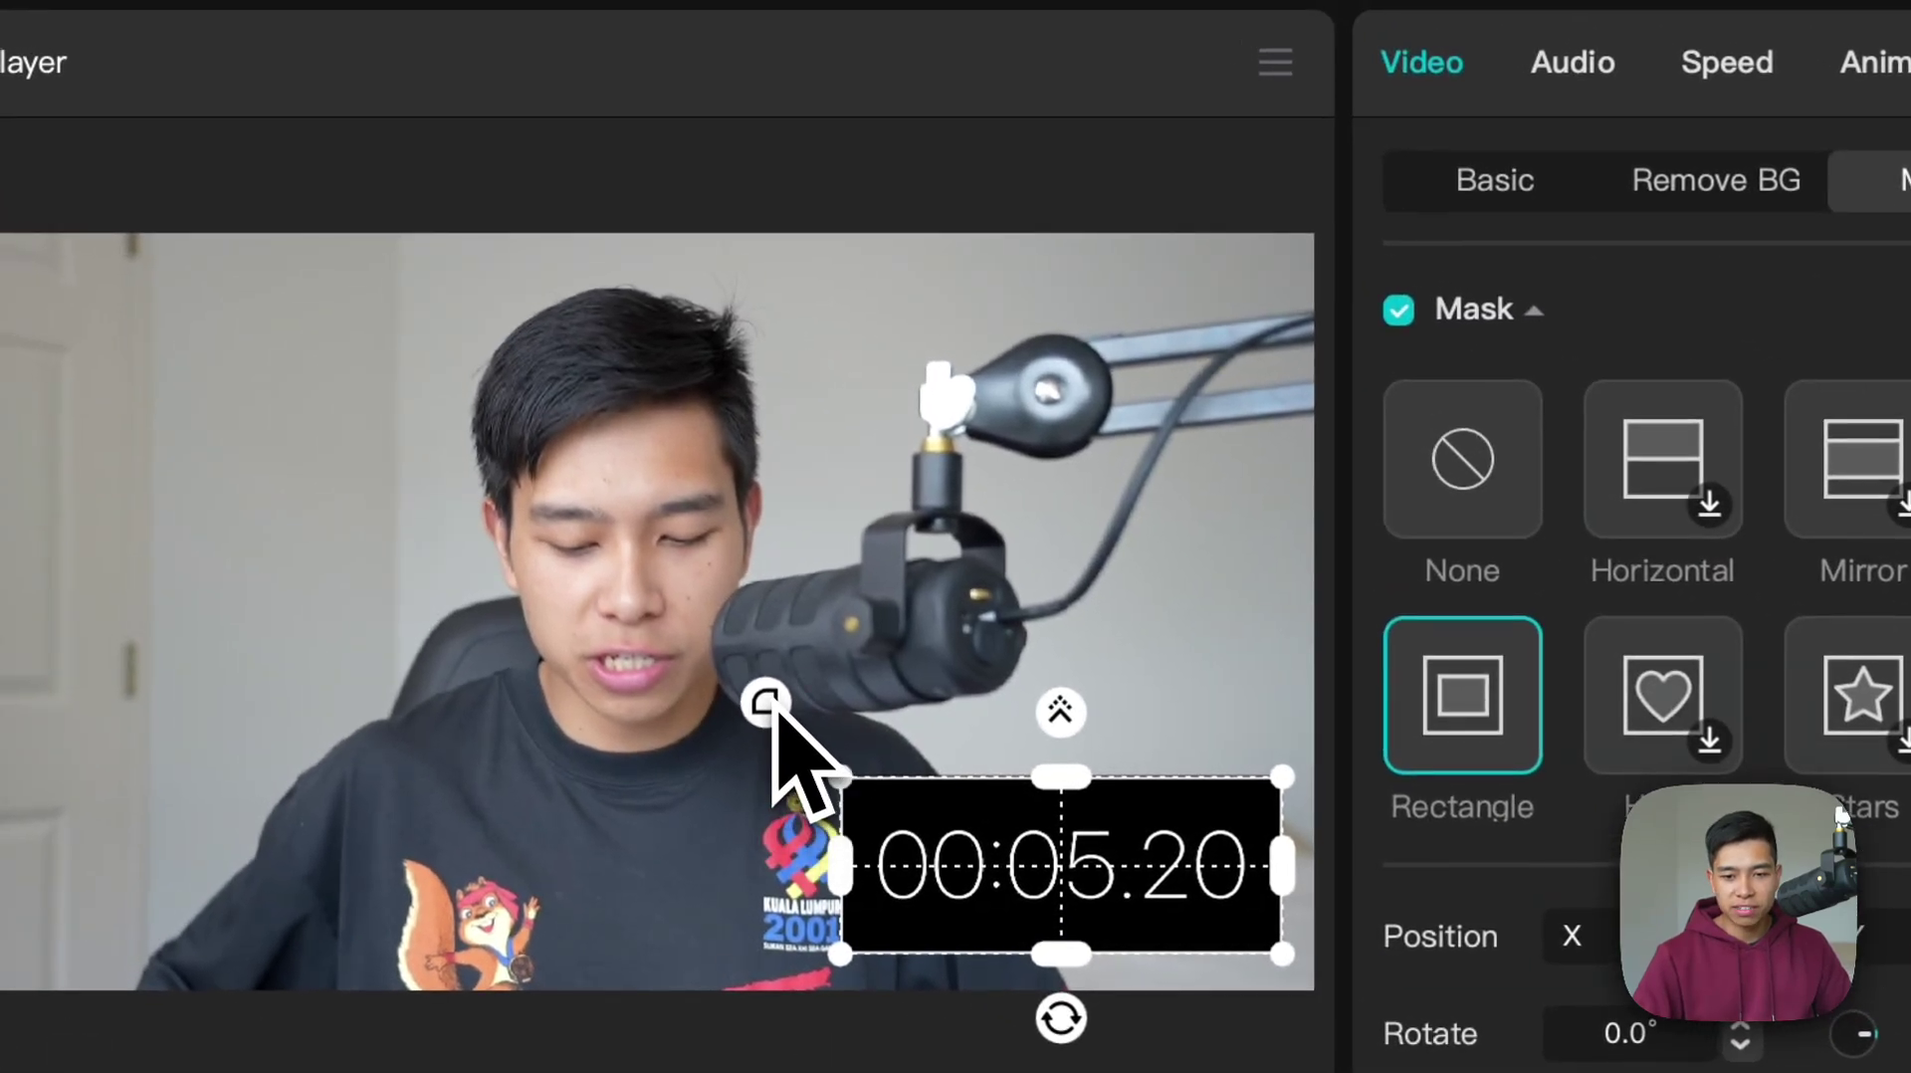
{"action": "left_click_drag", "start_coordinate": [692, 639], "coordinate": [799, 761]}
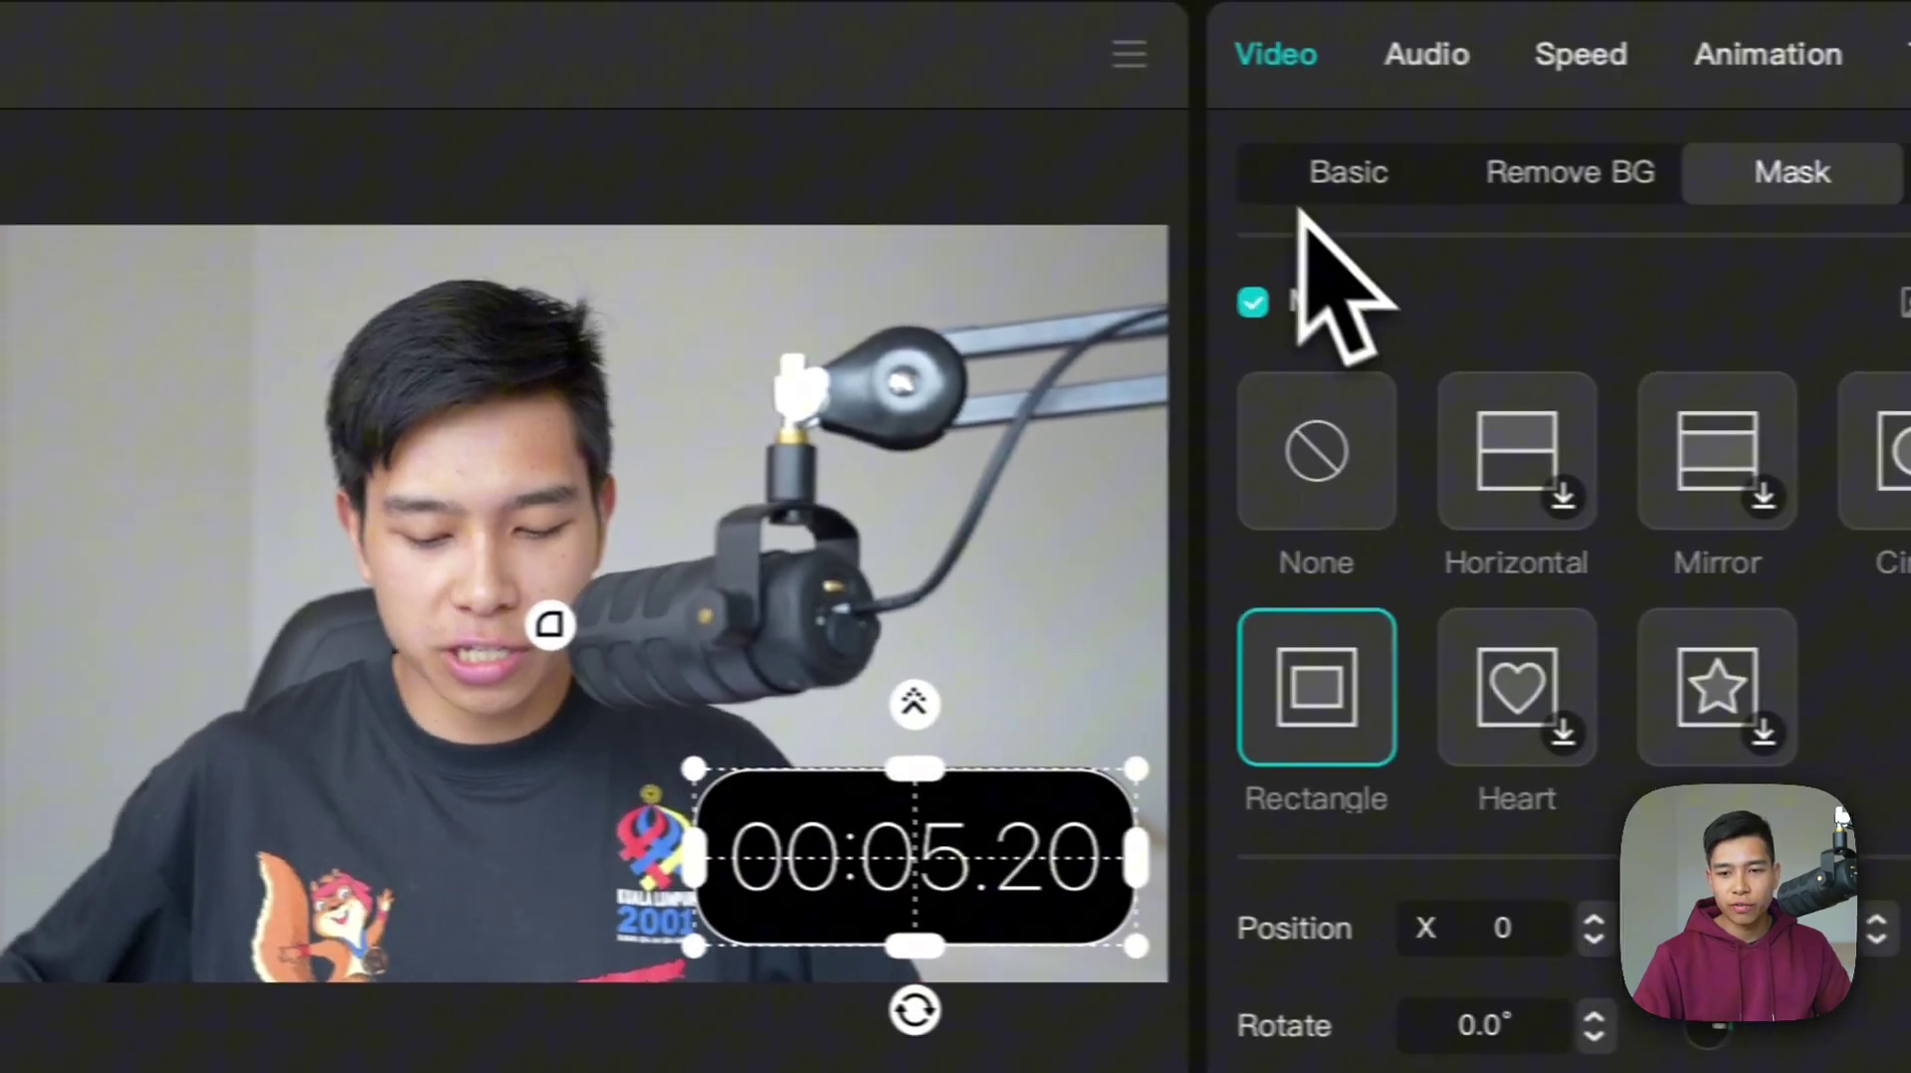
- Nudge the masked stopwatch slightly up-left, then play the preview from the start, pausing at 00:03.84
{"action": "left_click", "coordinate": [1459, 180]}
{"action": "mouse_move", "coordinate": [785, 837]}
{"action": "left_mouse_down"}
{"action": "mouse_move", "coordinate": [802, 808]}
{"action": "mouse_move", "coordinate": [789, 823]}
{"action": "left_mouse_up"}
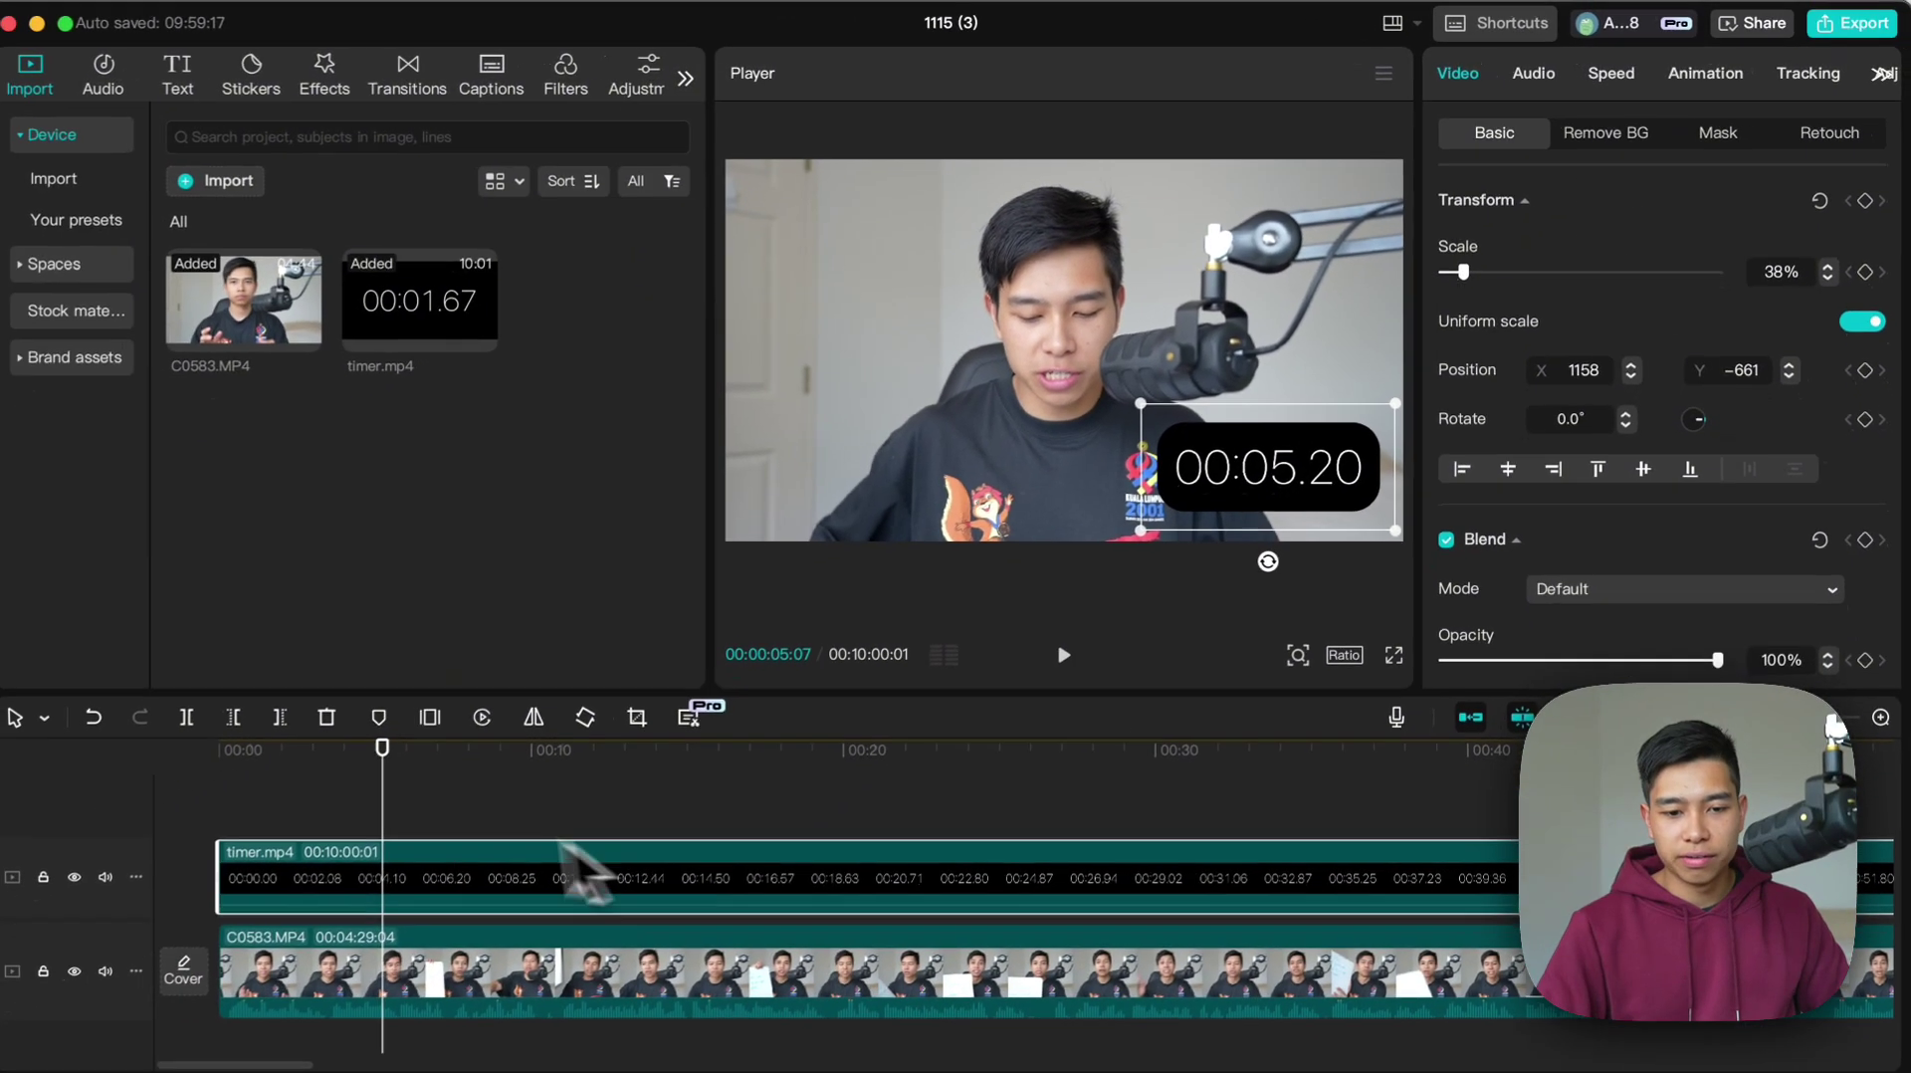
{"action": "left_click", "coordinate": [62, 958]}
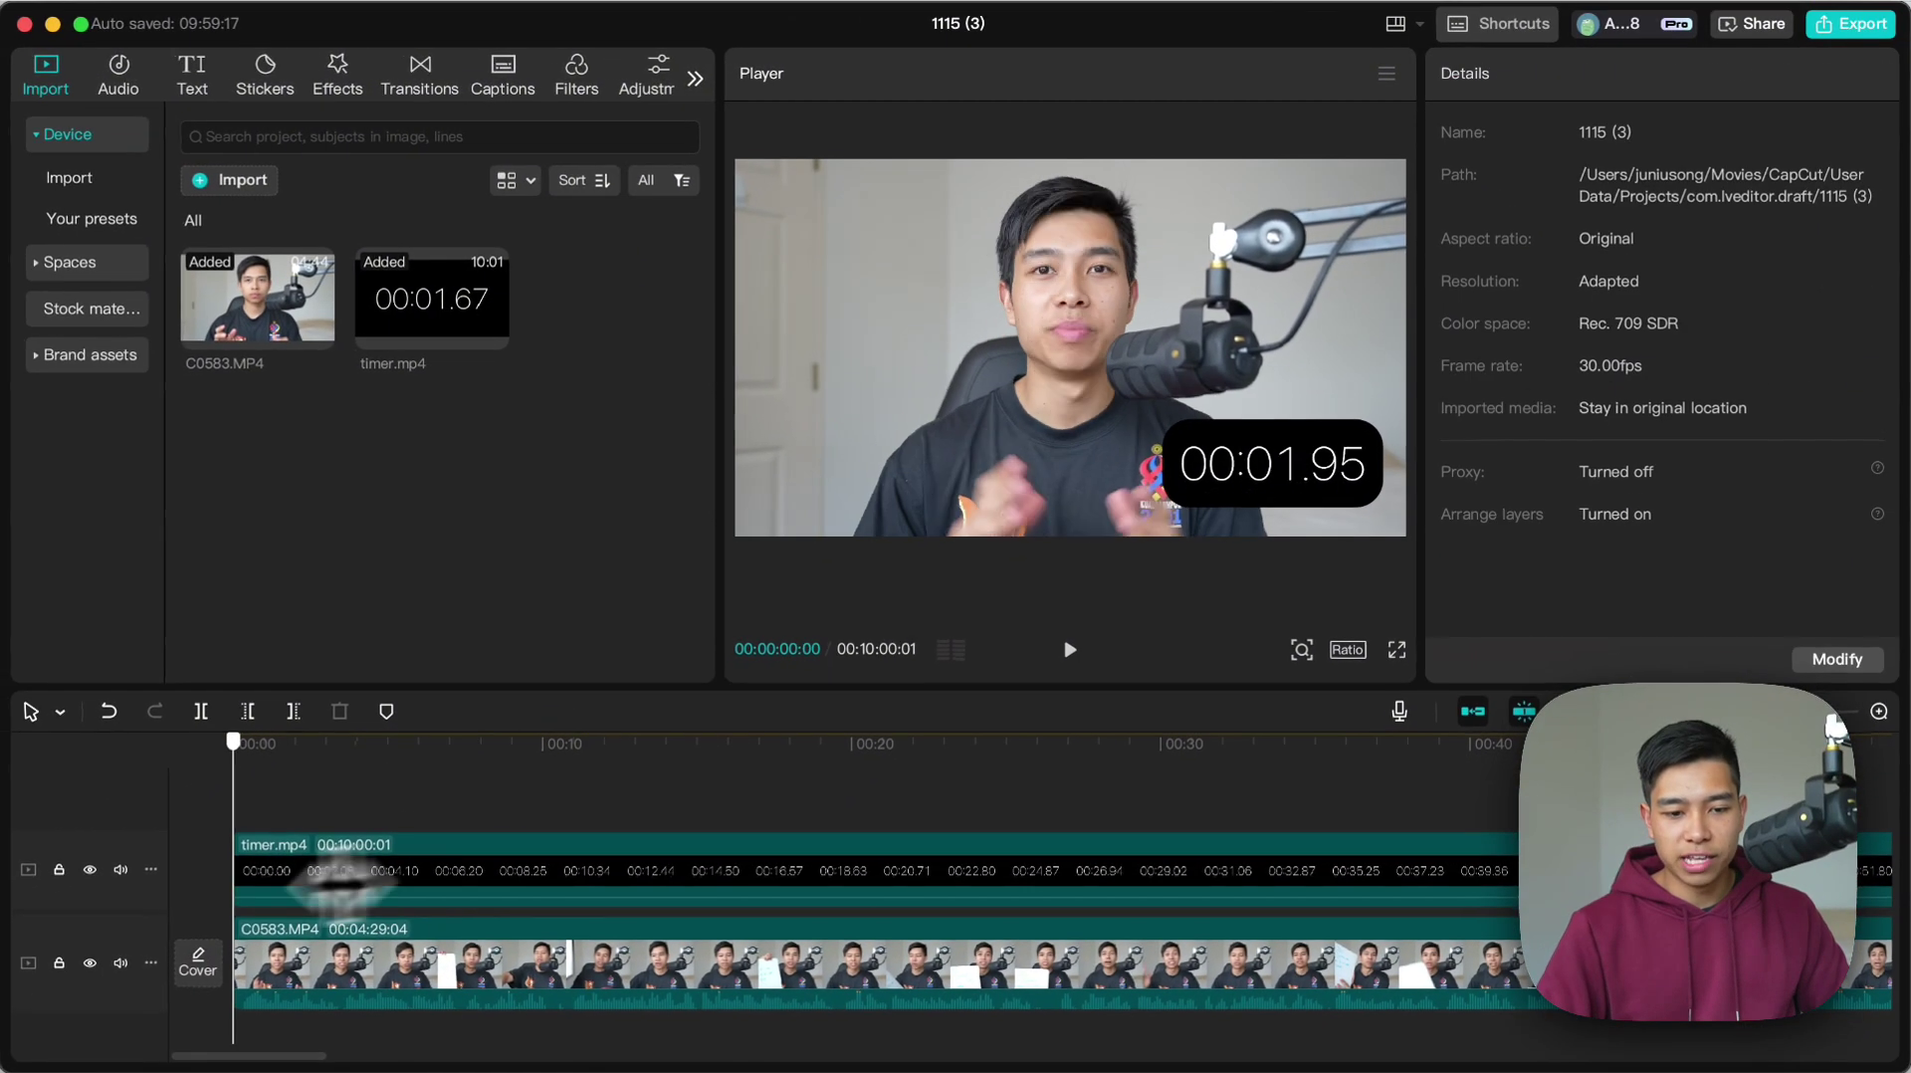
{"action": "key", "text": "space"}
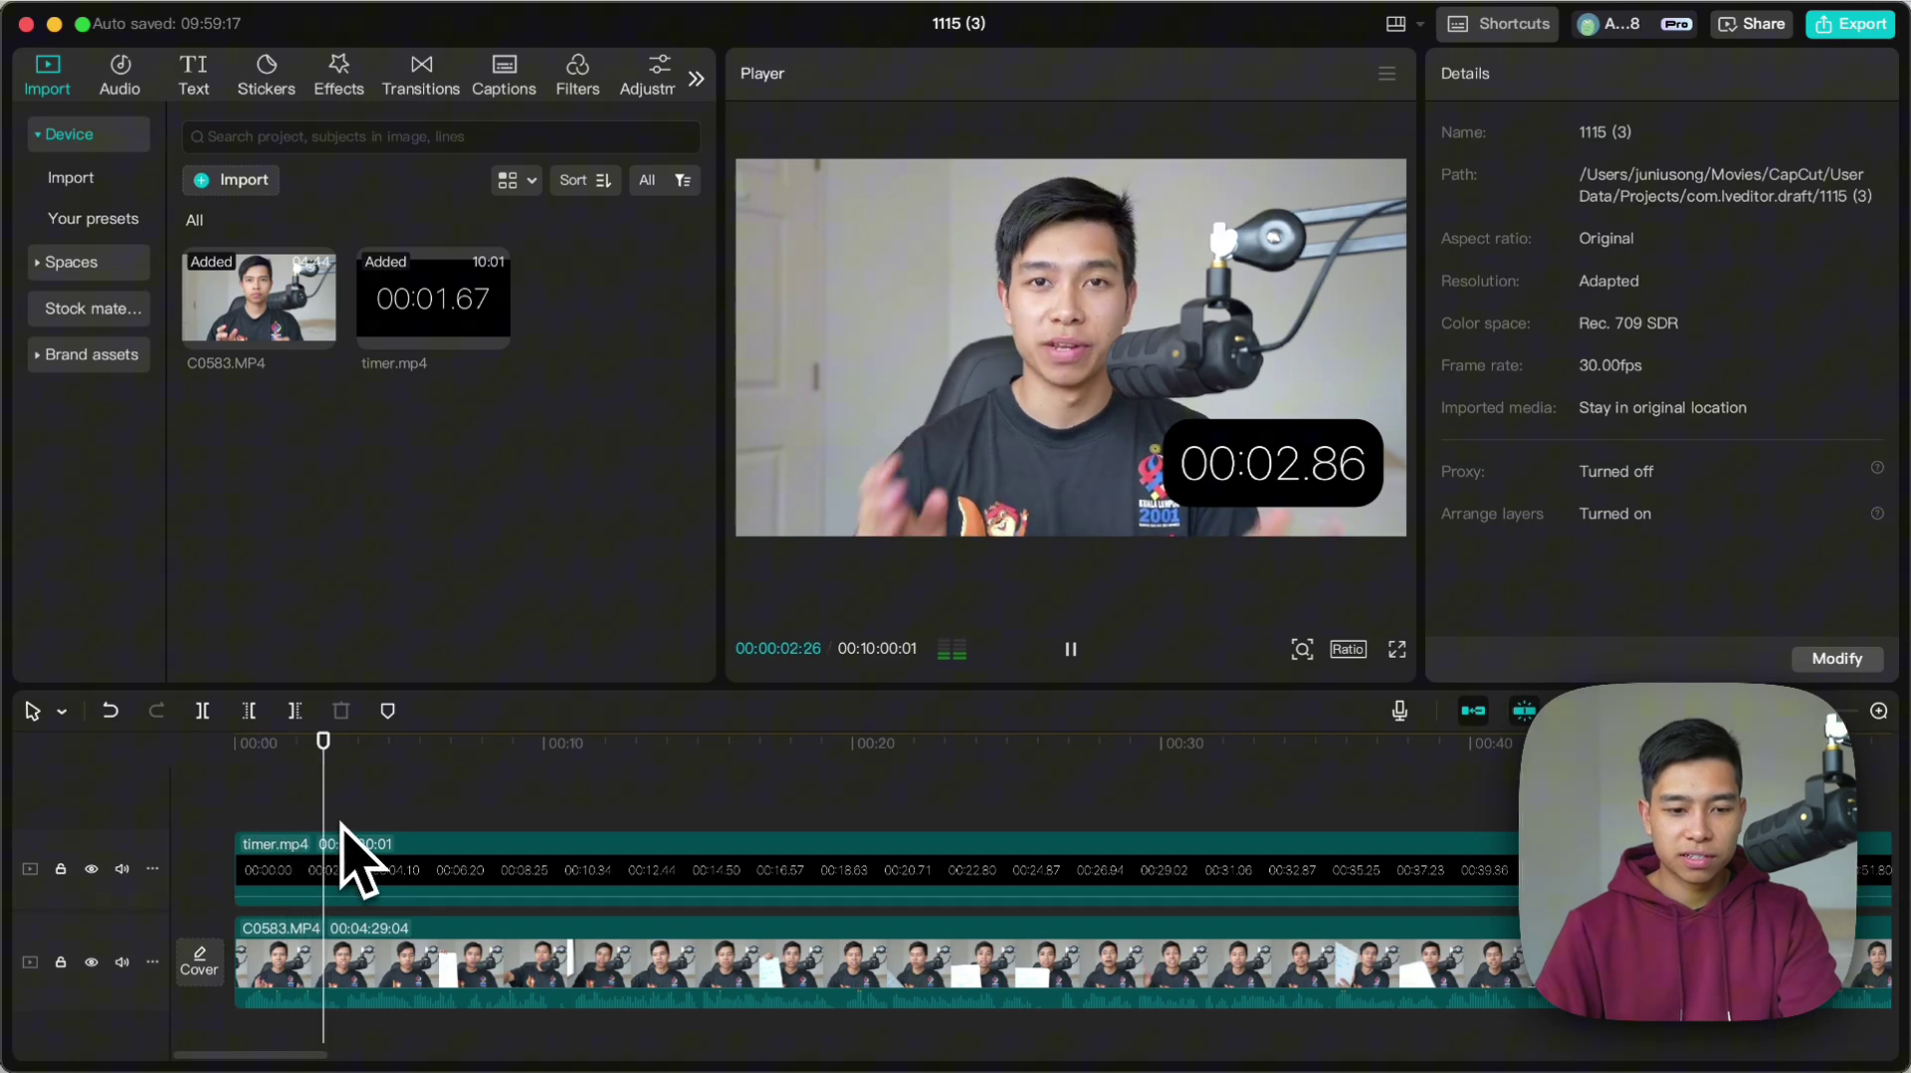
{"action": "key", "text": "space"}
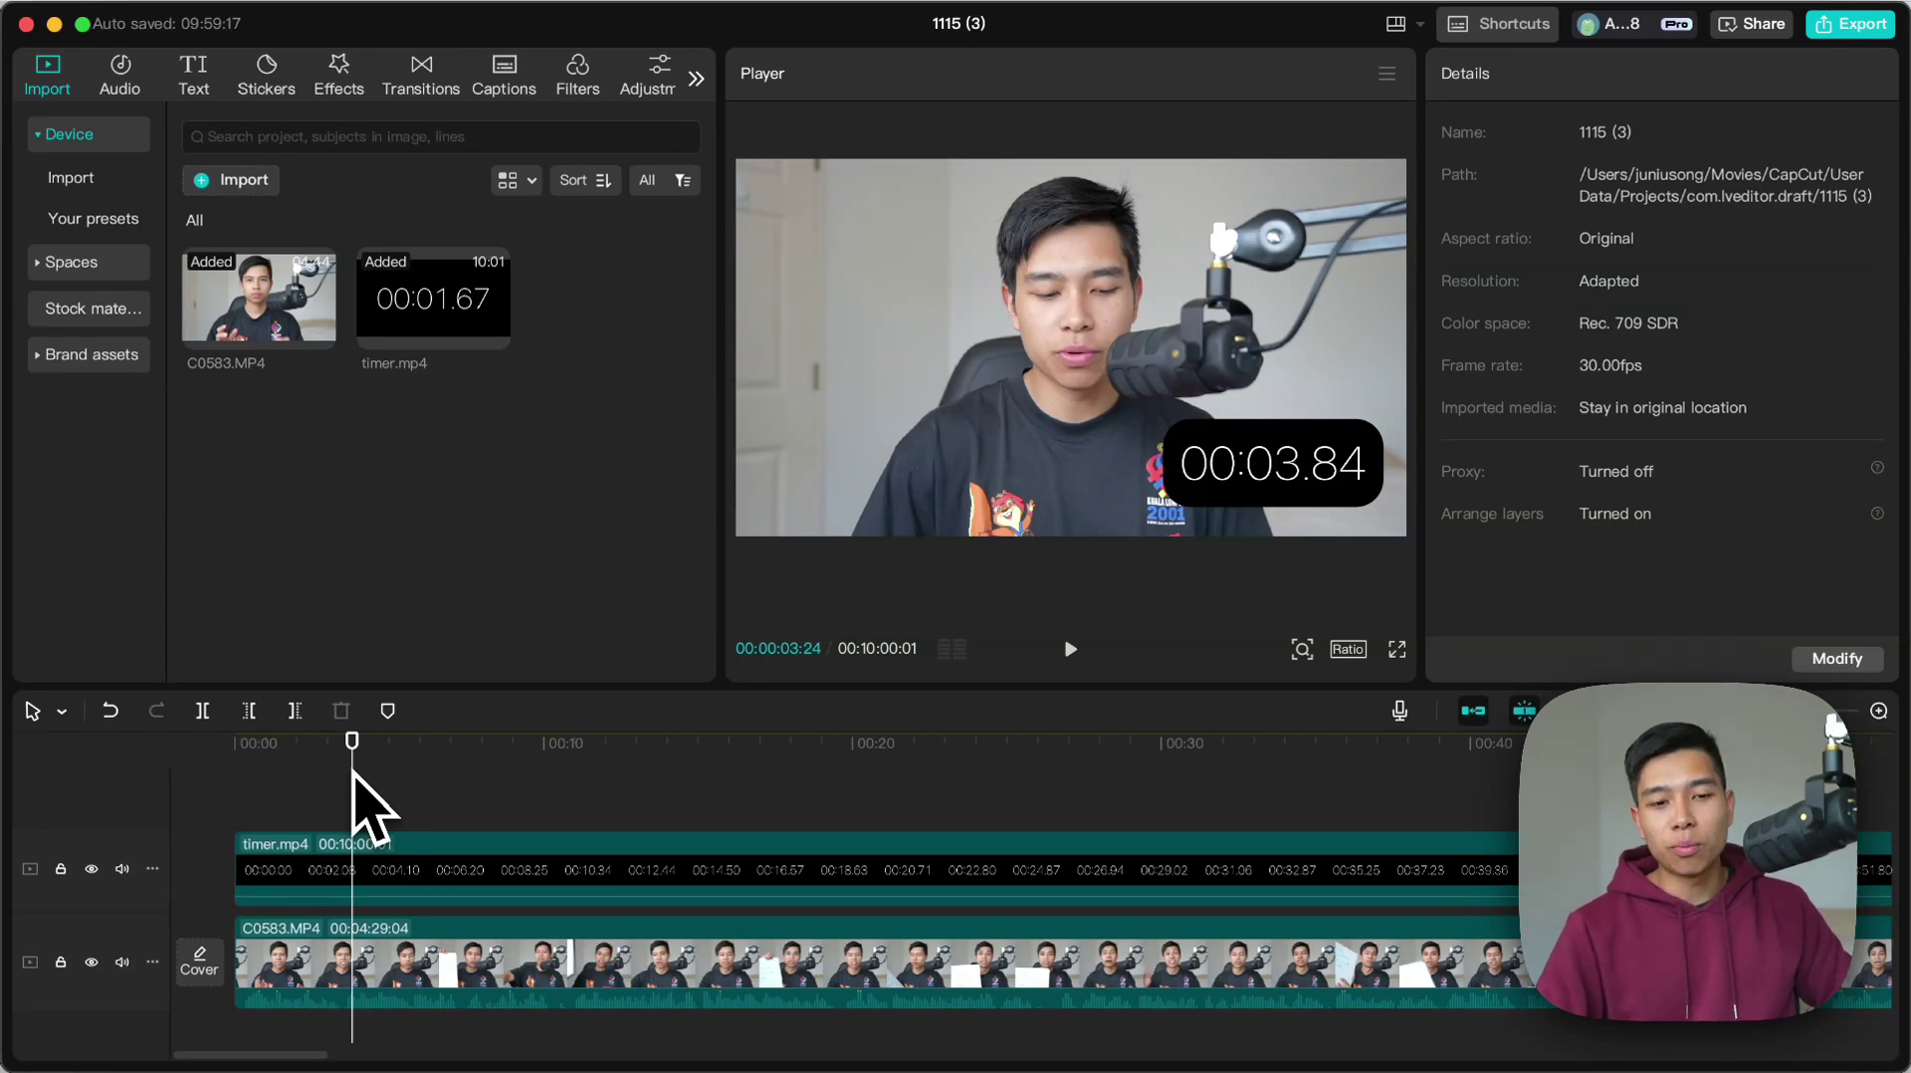
{"action": "left_click", "coordinate": [410, 848]}
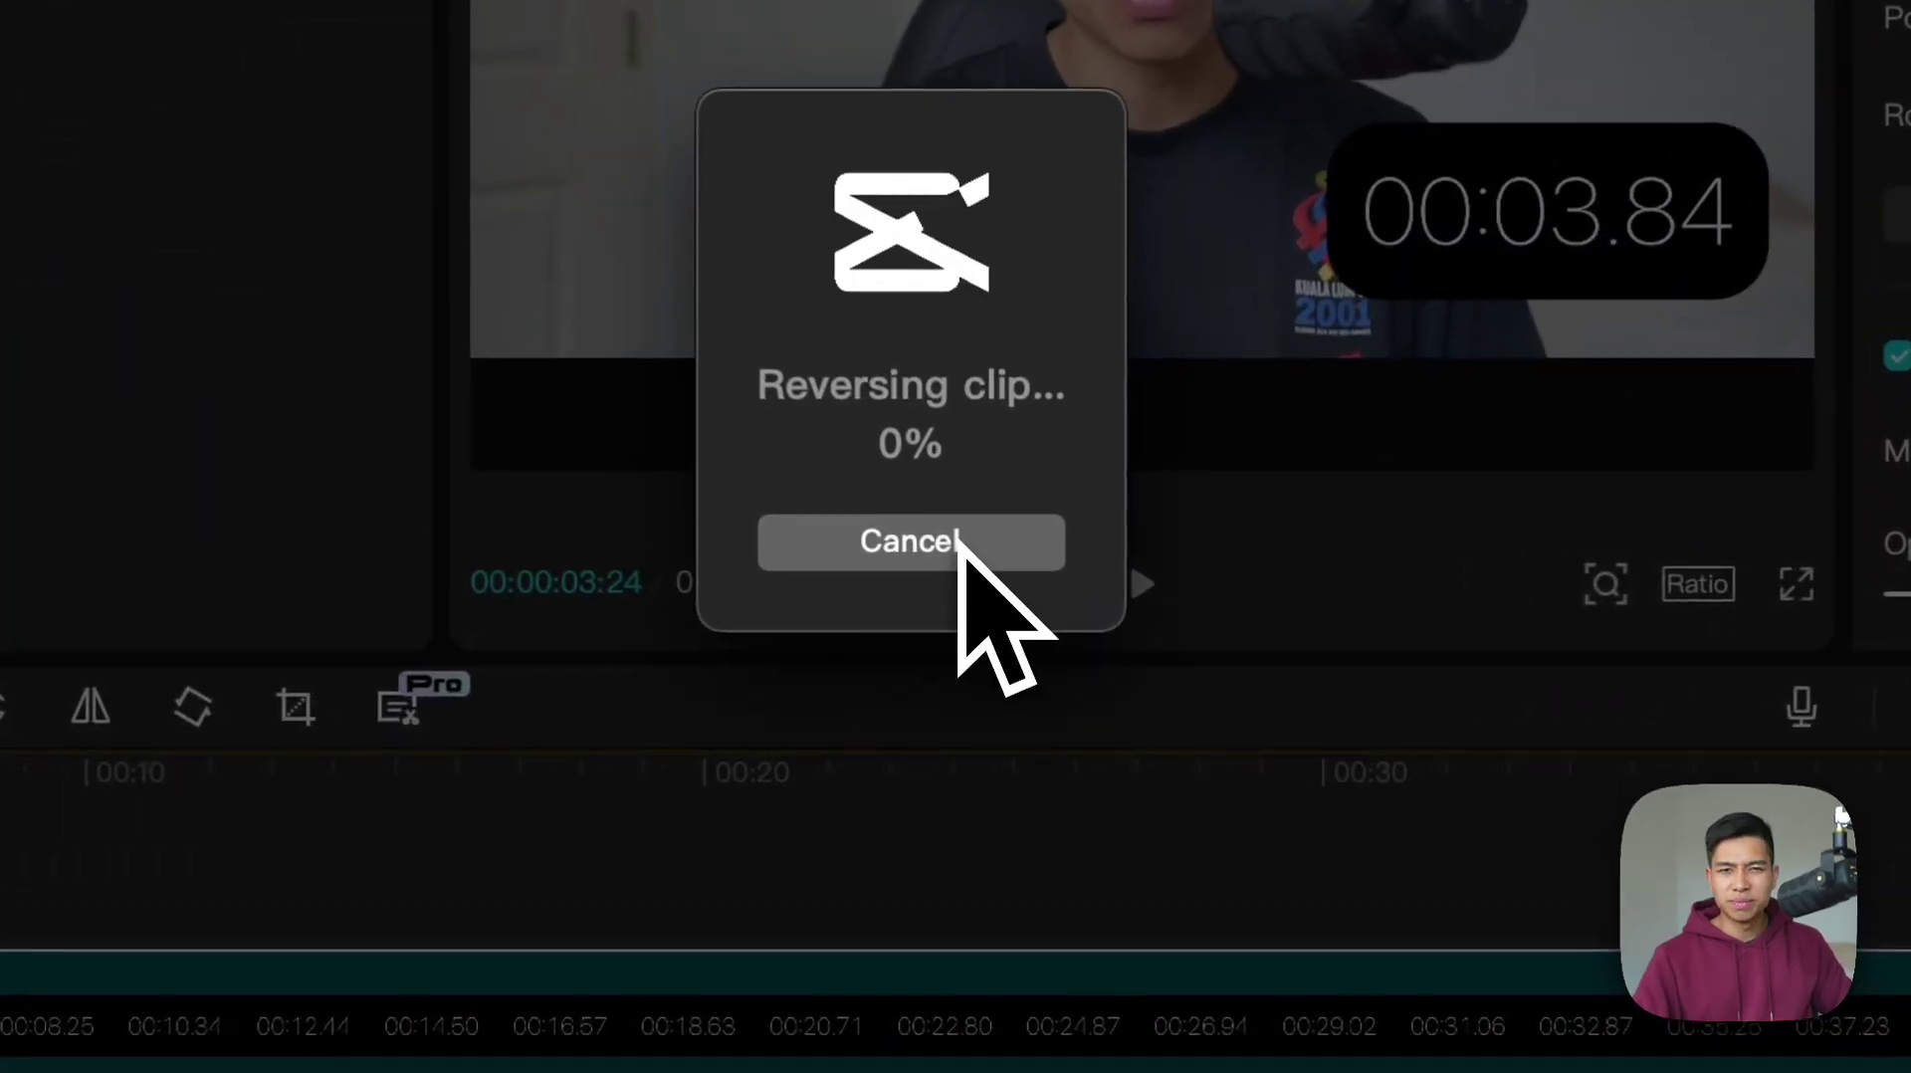
{"action": "left_click", "coordinate": [981, 630]}
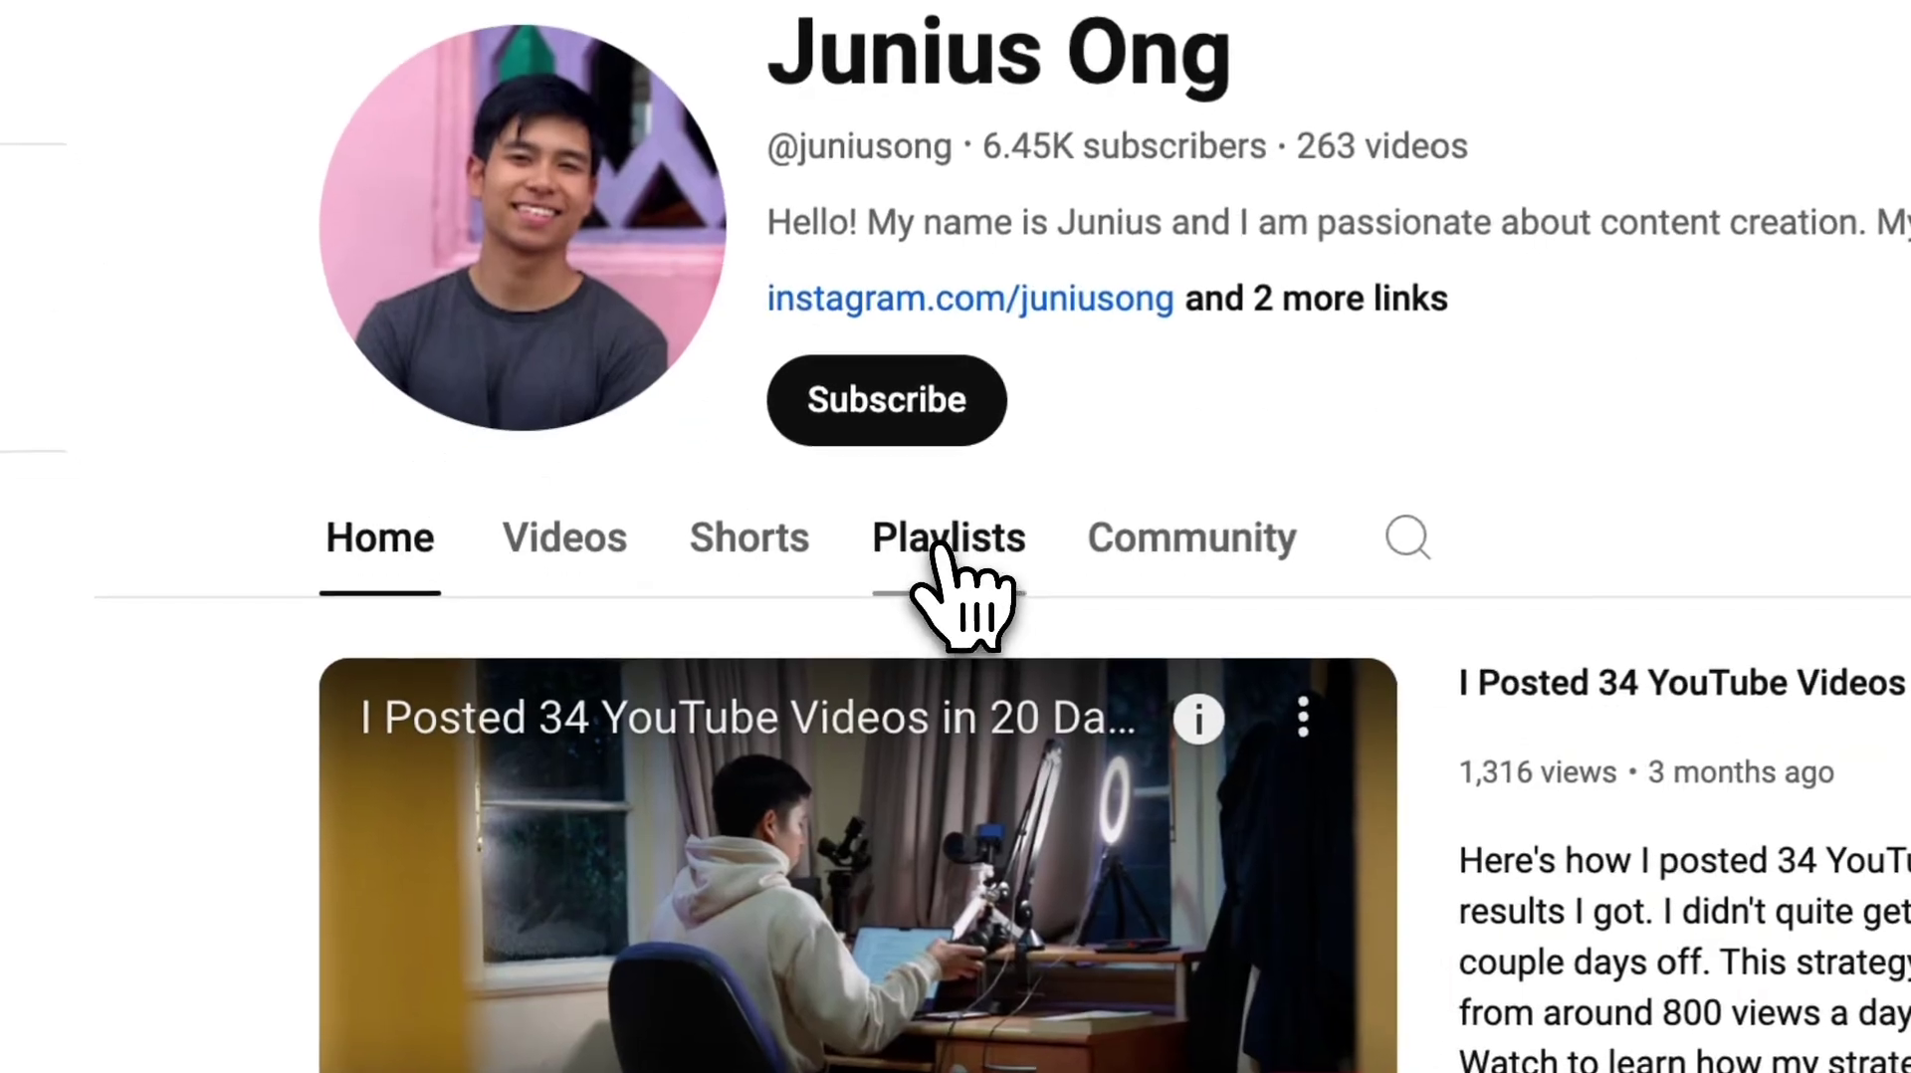
- Open the channel's Playlists tab to list its created playlists
{"action": "left_click", "coordinate": [734, 696]}
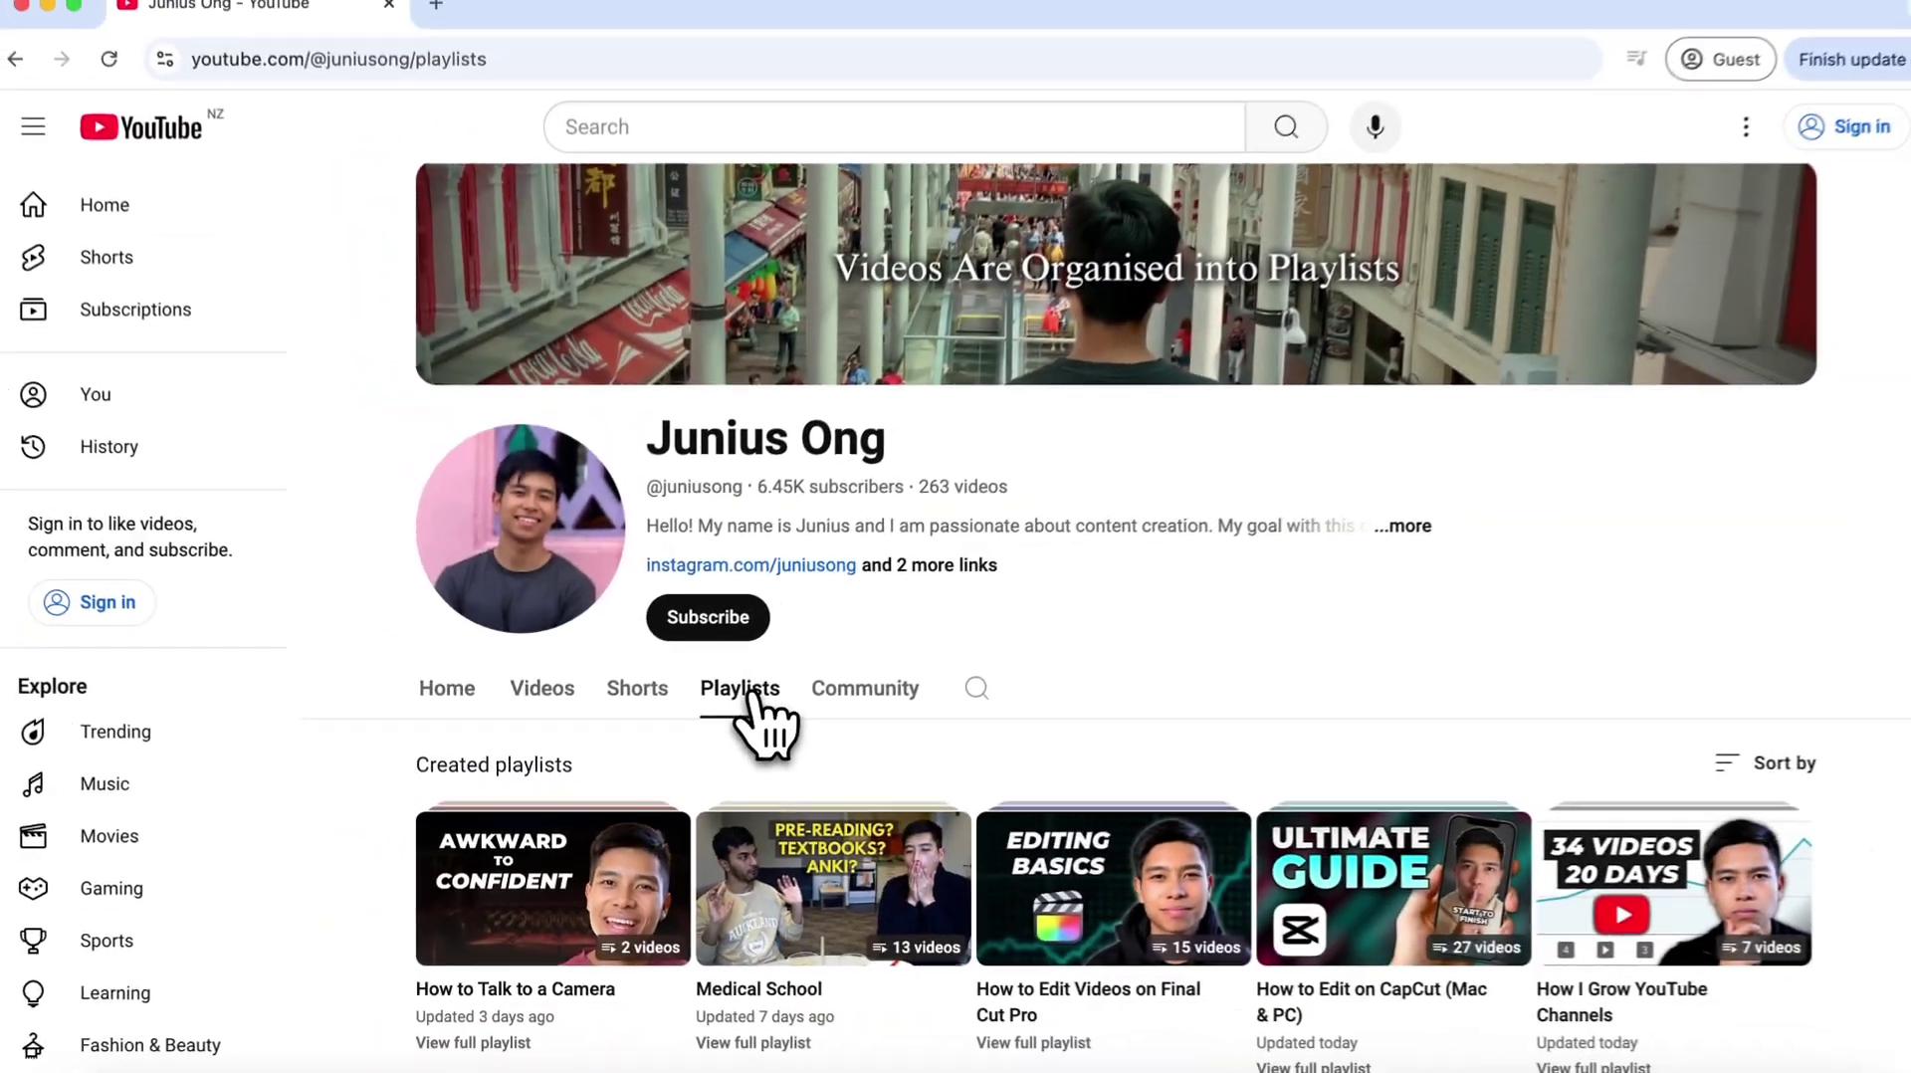